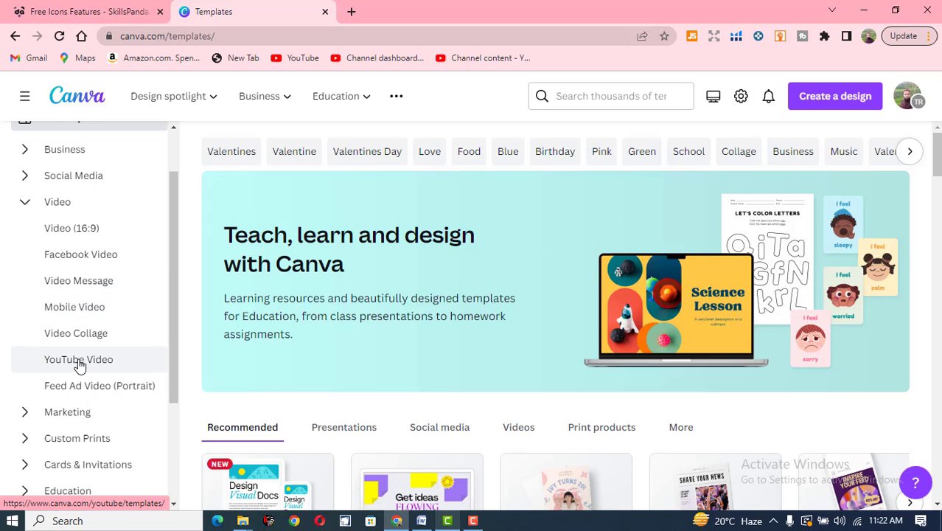
Open the YouTube Video template category from the Video group
scroll(82, 360, "down", 1)
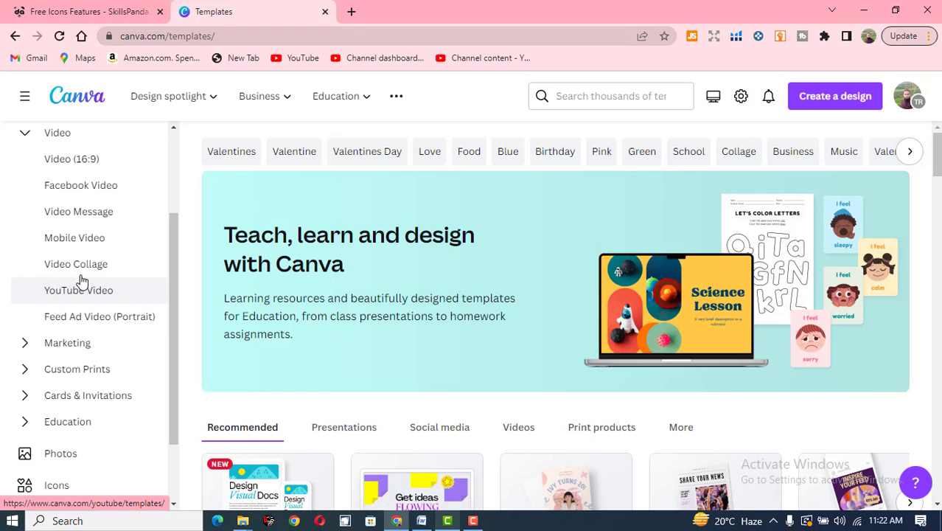
scroll(81, 279, "up", 1)
scroll(88, 283, "down", 1)
left_click(77, 290)
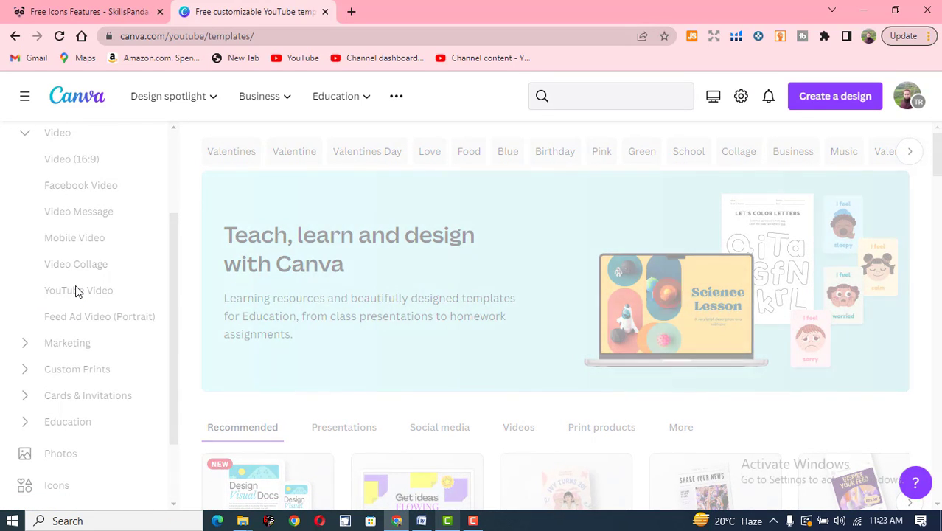
Browse the YouTube video templates and open the White Modern Are You Ready YouTube Intro preview
scroll(288, 357, "down", 3)
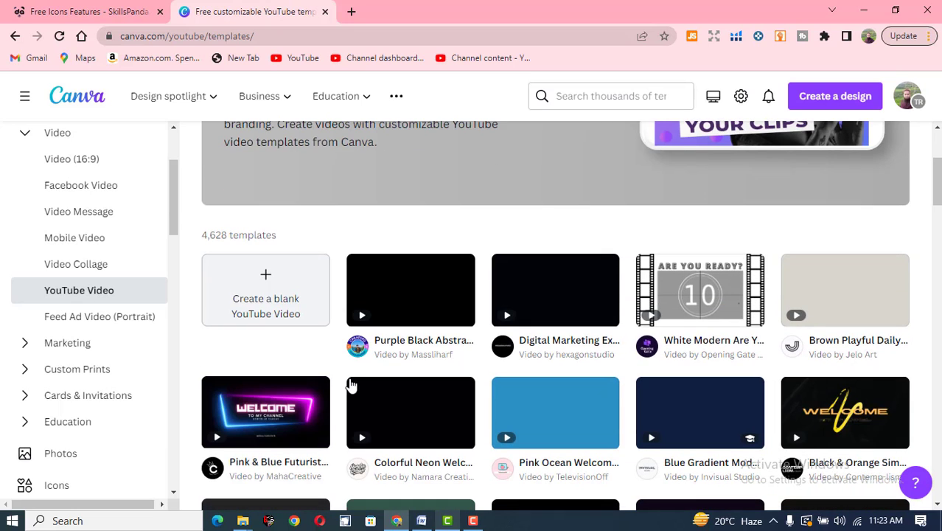
scroll(437, 416, "down", 3)
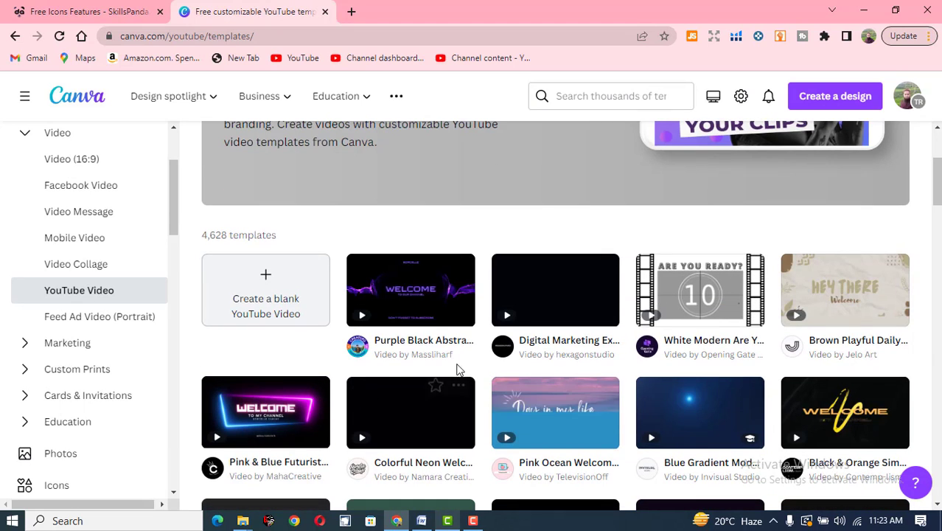
scroll(402, 367, "up", 2)
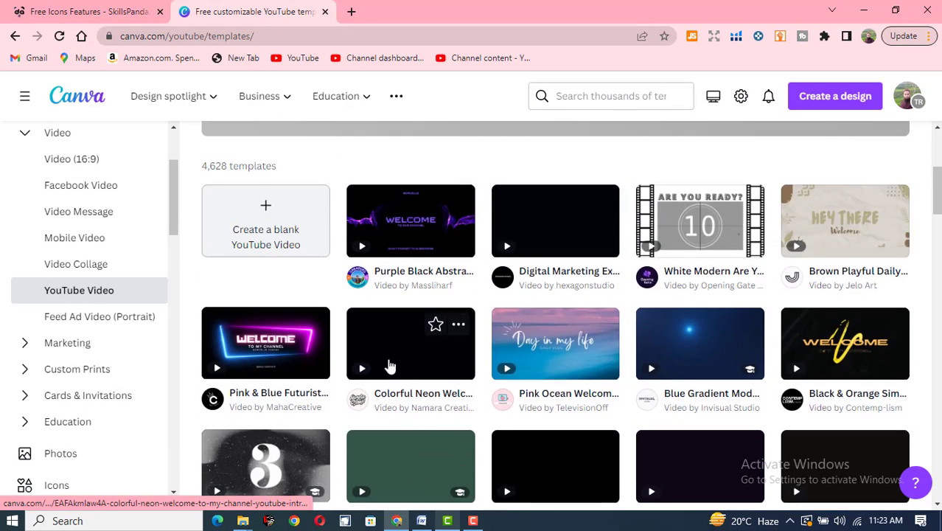
scroll(398, 295, "up", 1)
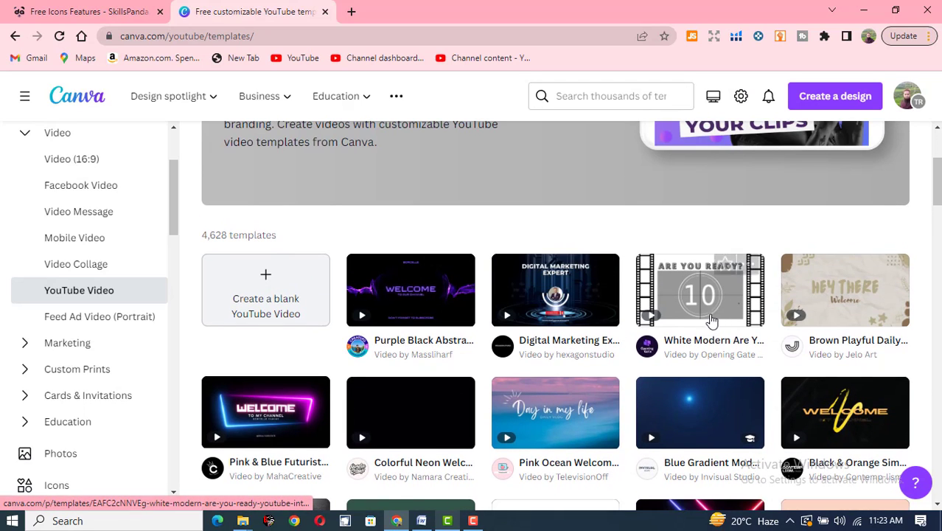
left_click(693, 310)
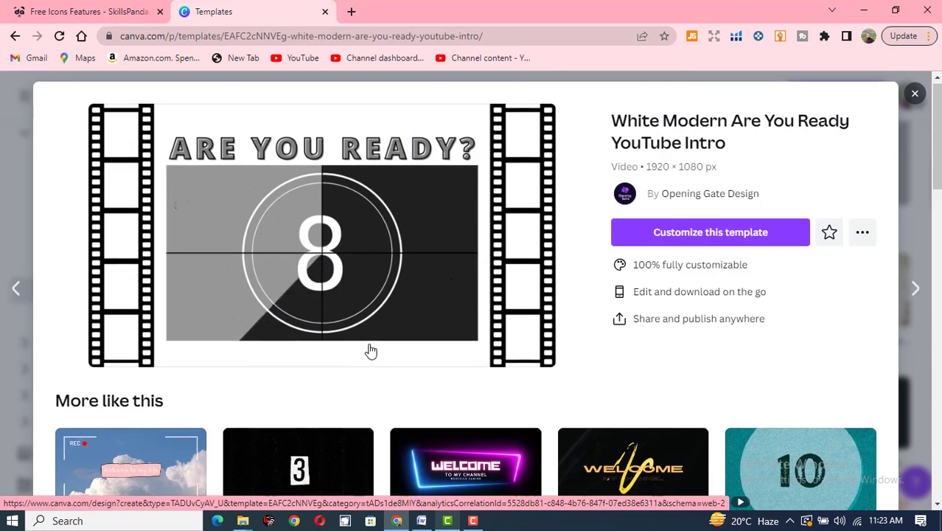
Choose the Pink and White Cute Playful Kawaii Aesthetic Recording YouTube Intro from the similar templates and start customizing it
scroll(370, 349, "down", 2)
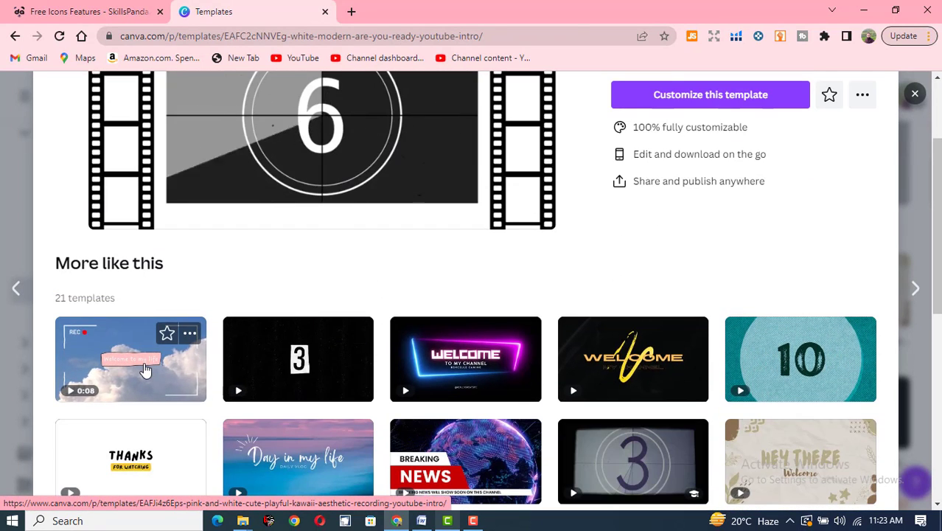
left_click(145, 370)
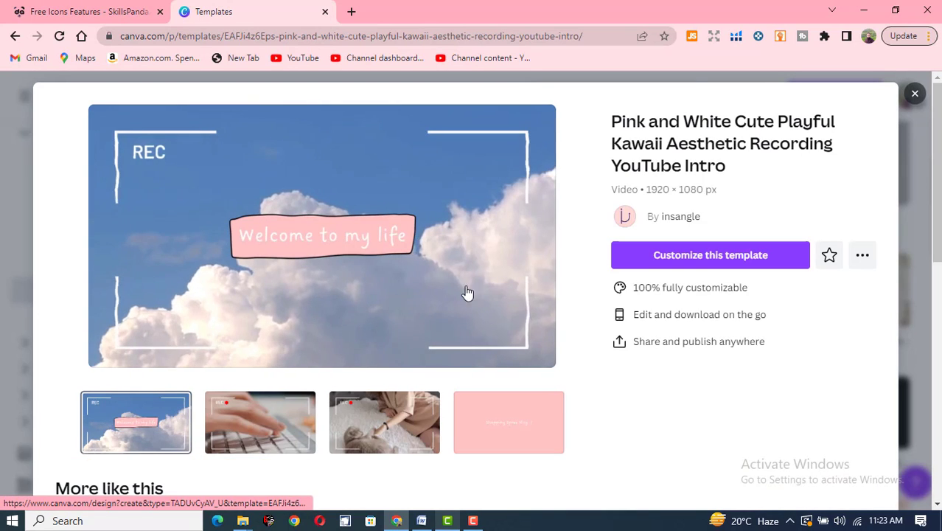
left_click(693, 256)
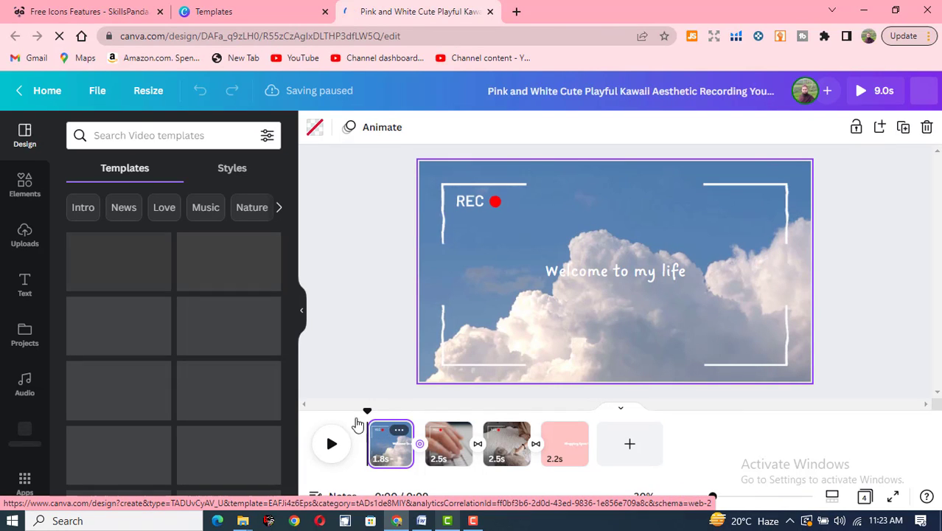
Add the Ukulele Song from the Happy audio collection to the video as background music
left_click(26, 382)
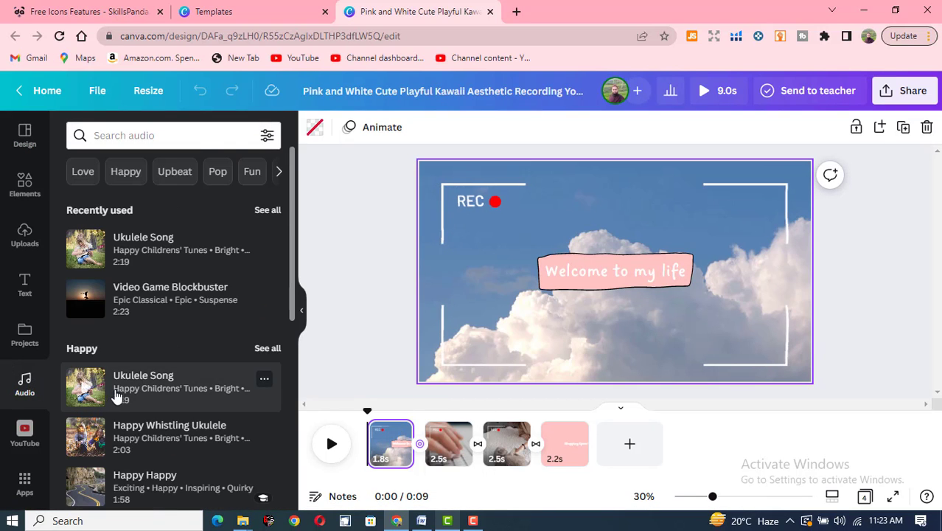
left_click(26, 381)
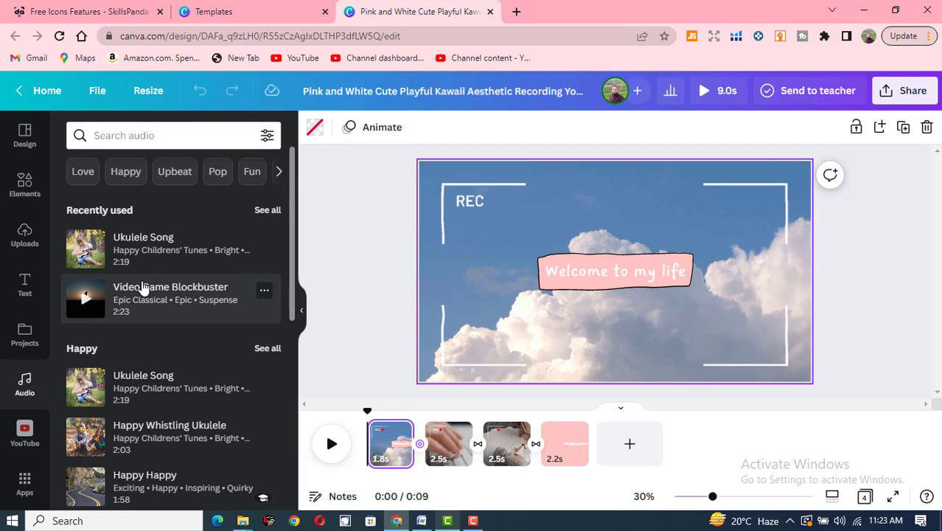
left_click_drag(147, 388, 576, 256)
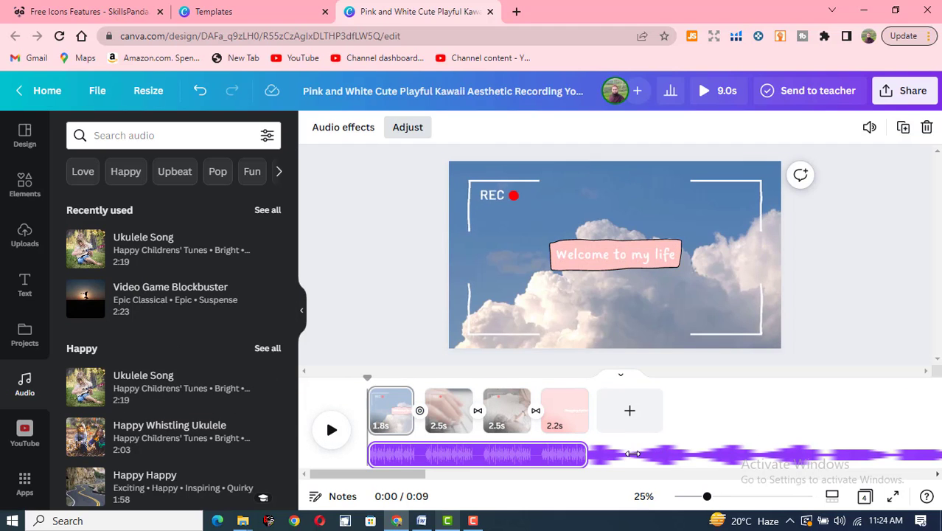
Check the end of the audio track and play the video from near the beginning to preview the music
left_click(631, 455)
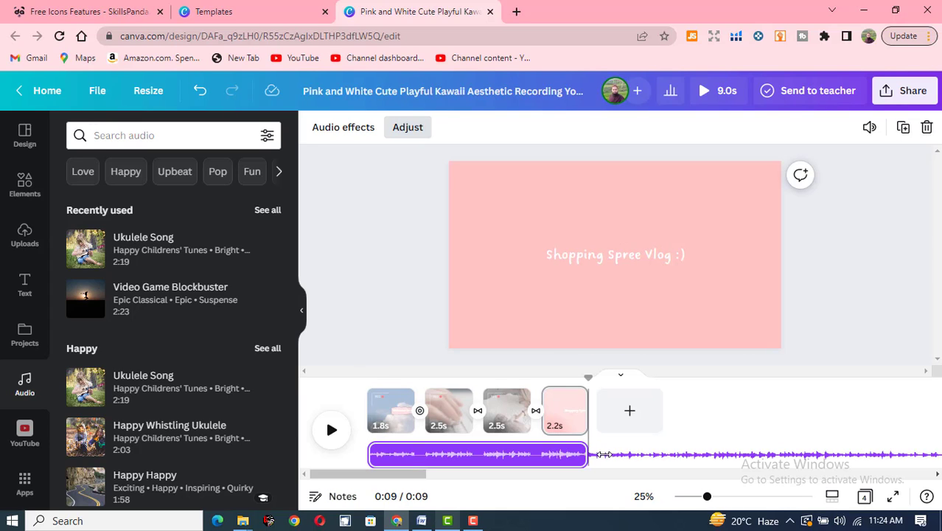
right_click(599, 455)
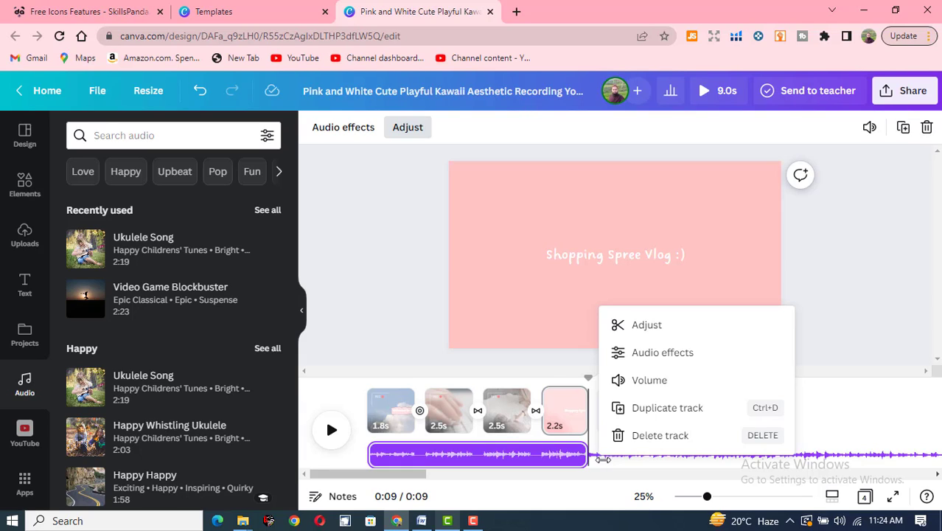
left_click(556, 451)
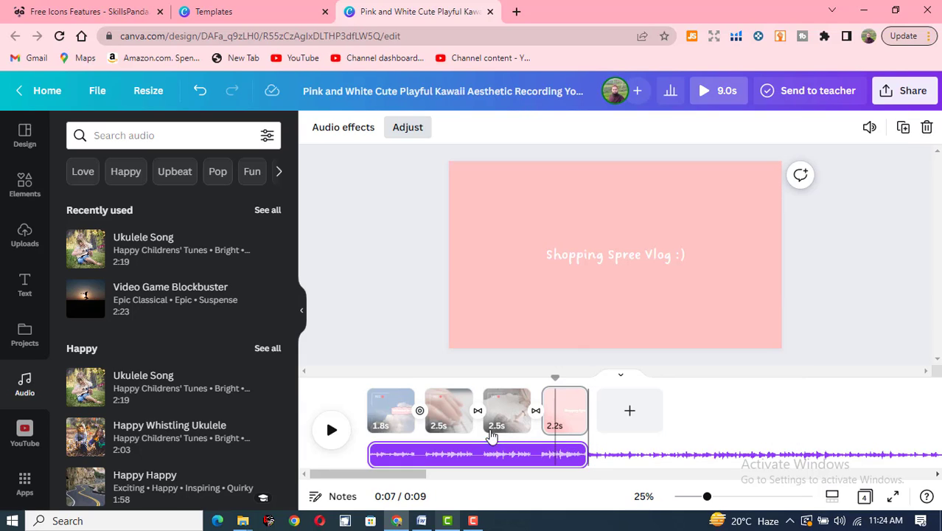
left_click(332, 430)
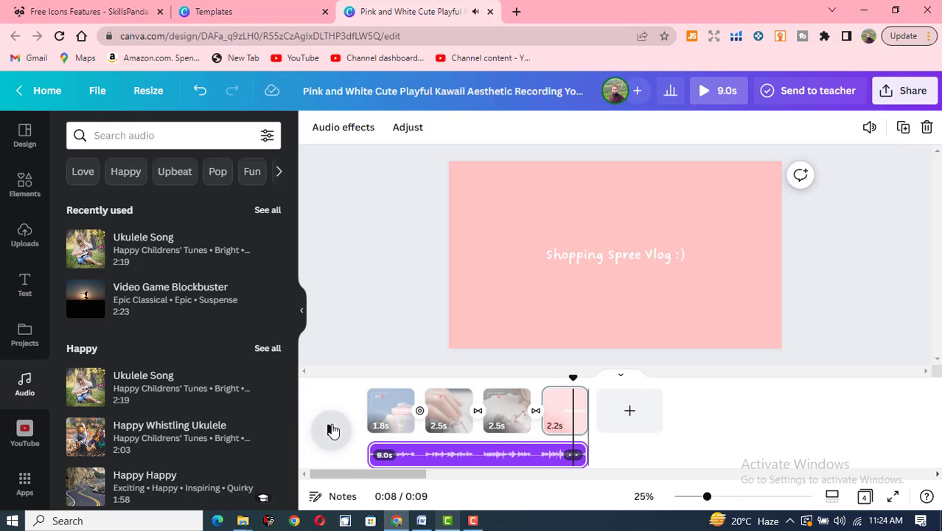
left_click(332, 430)
left_click_drag(574, 378, 375, 378)
left_click(336, 434)
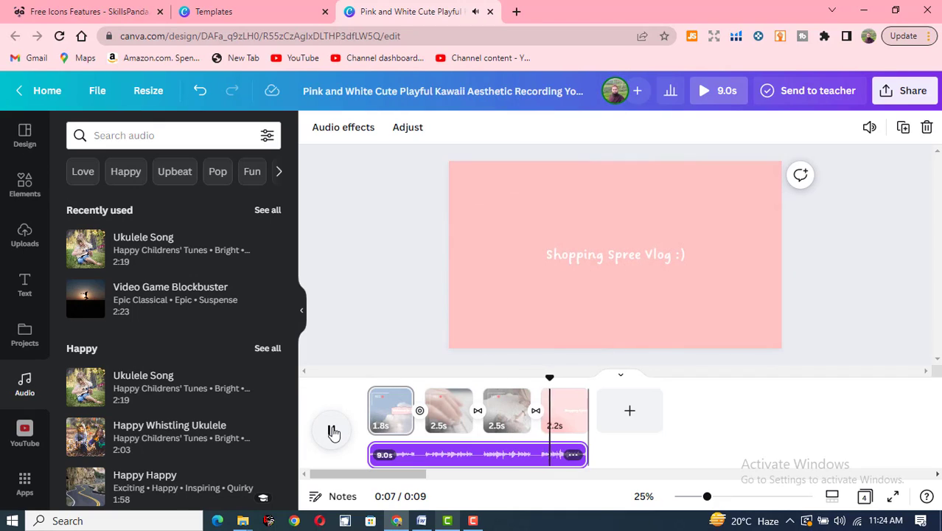
left_click(333, 433)
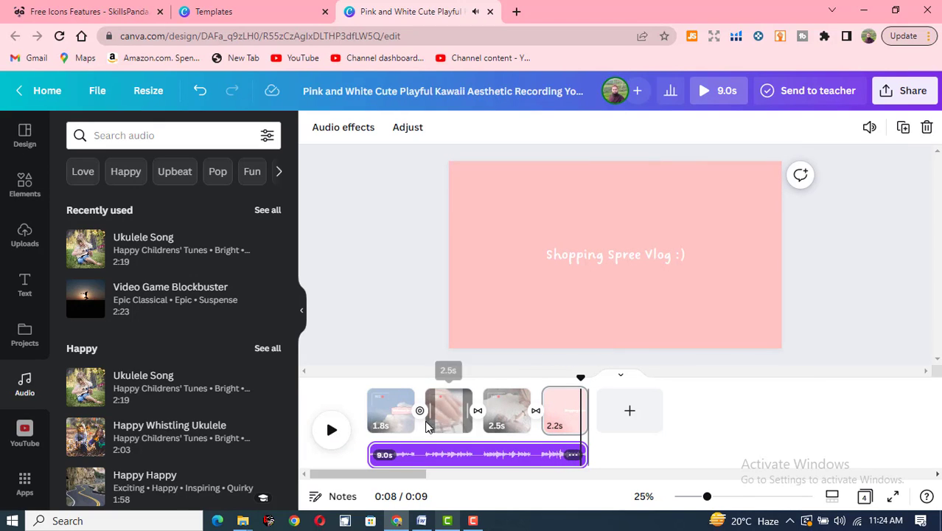
Return the playhead to the start, check several points of the audio track and view the track's available options
left_click_drag(580, 377, 367, 380)
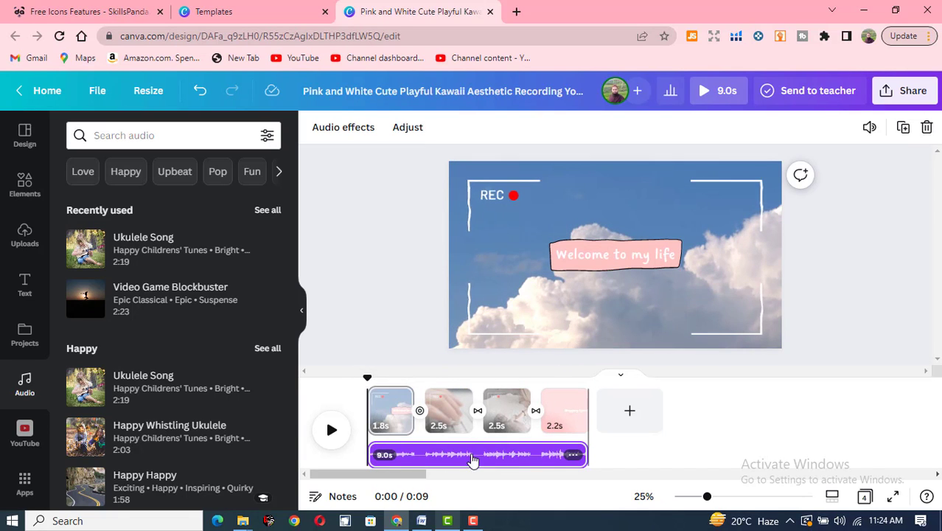
left_click(474, 457)
left_click(540, 459)
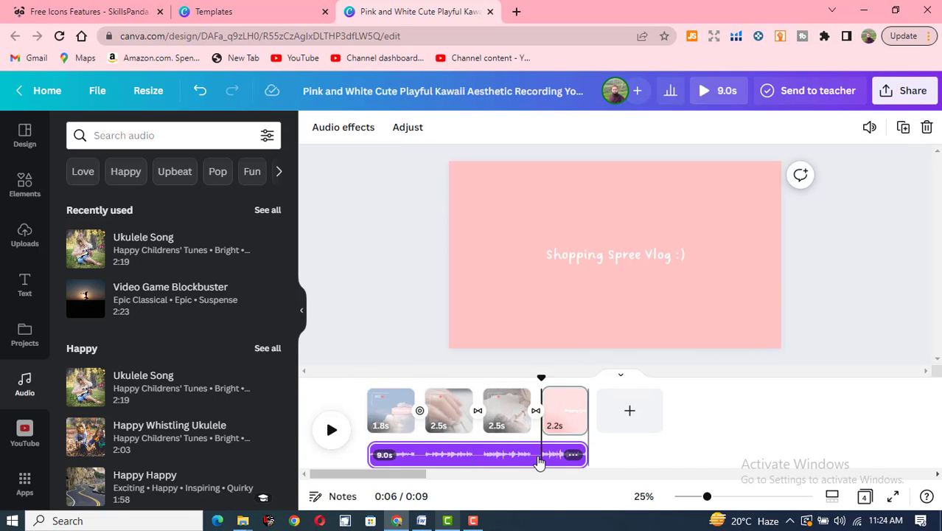
right_click(574, 458)
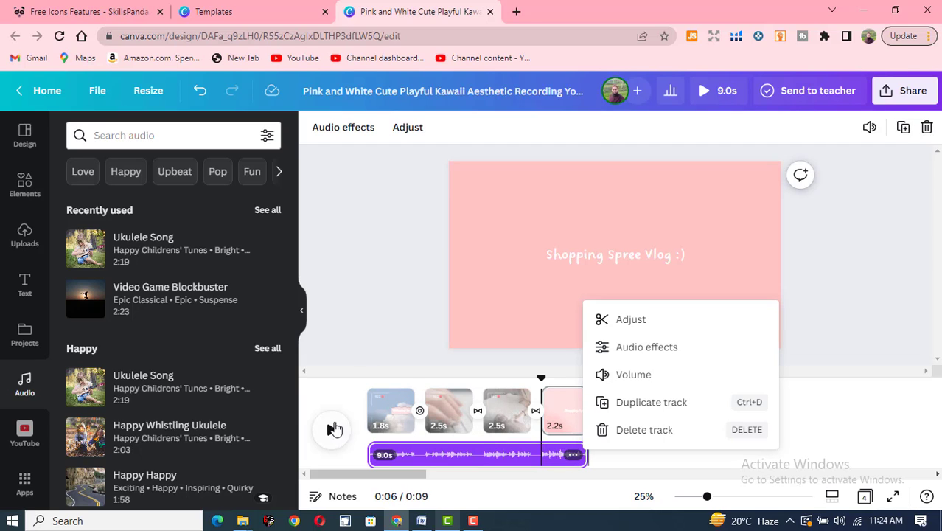
left_click(383, 263)
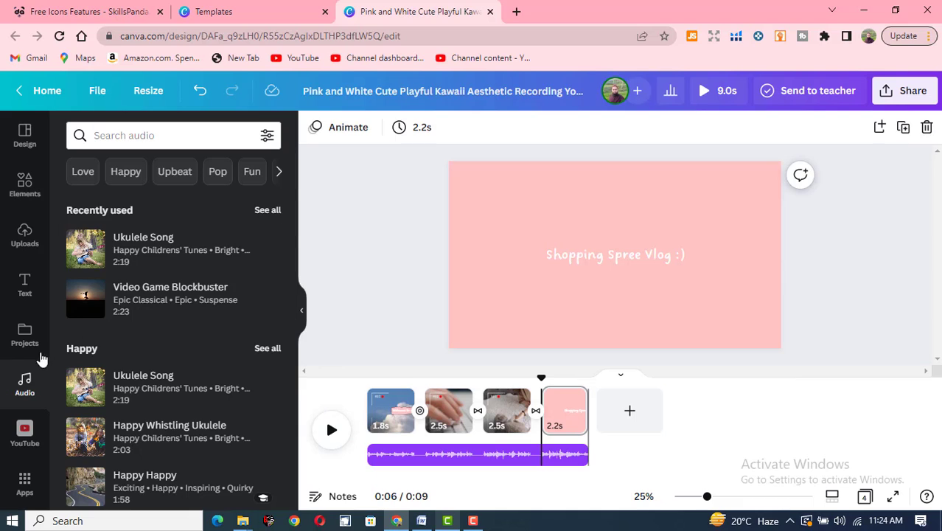
Record a camera clip of about 11 seconds over the Shopping Spree Vlog page and save it into the design
left_click(25, 235)
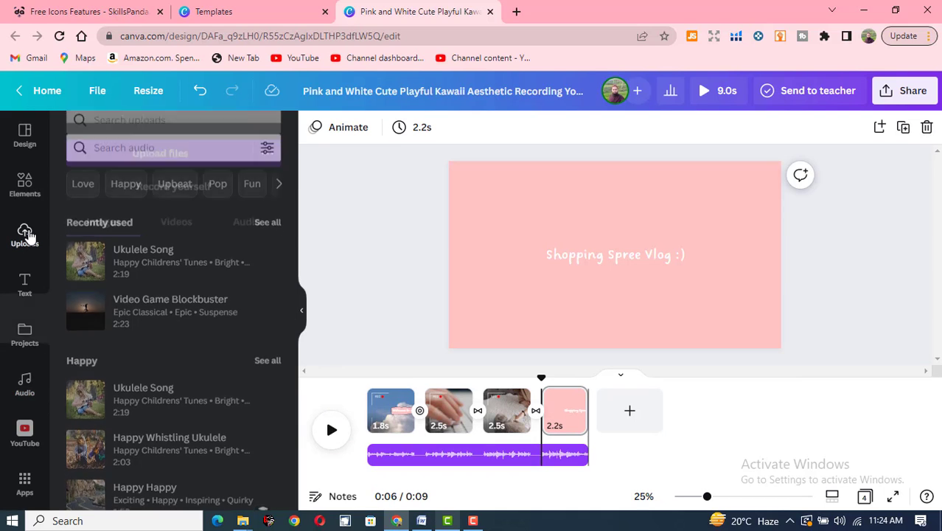
left_click(152, 171)
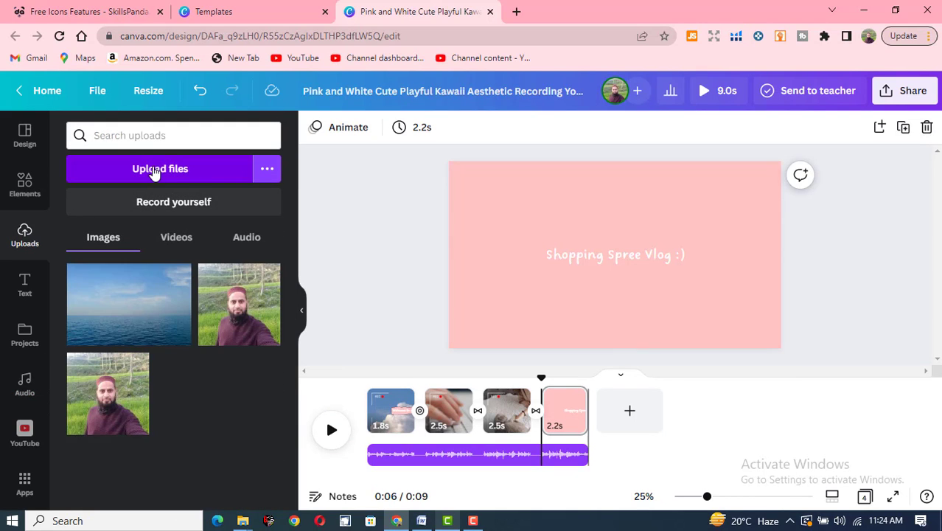
left_click(191, 202)
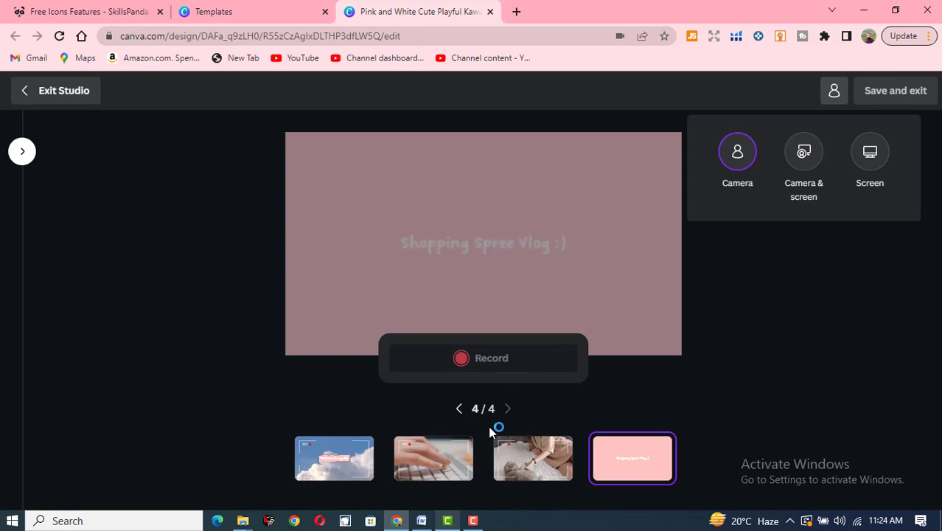
left_click(489, 358)
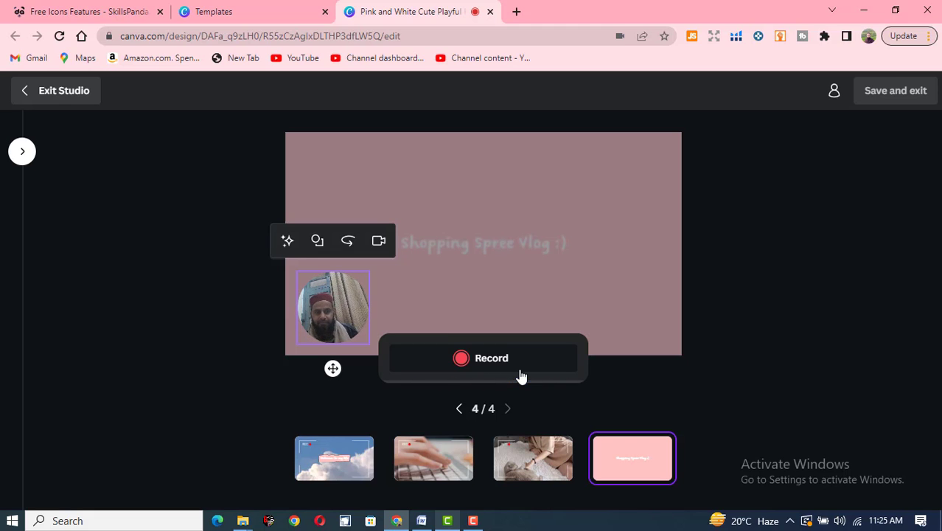
left_click(479, 358)
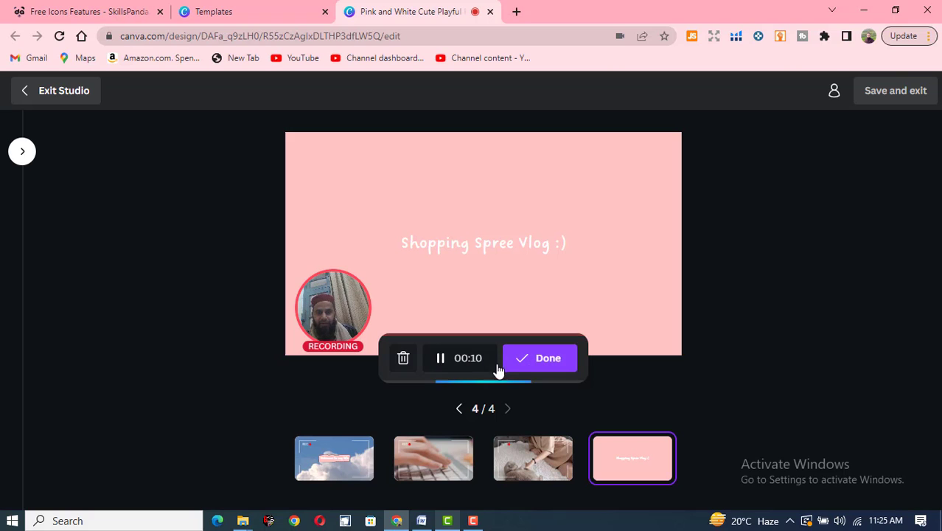
left_click(552, 363)
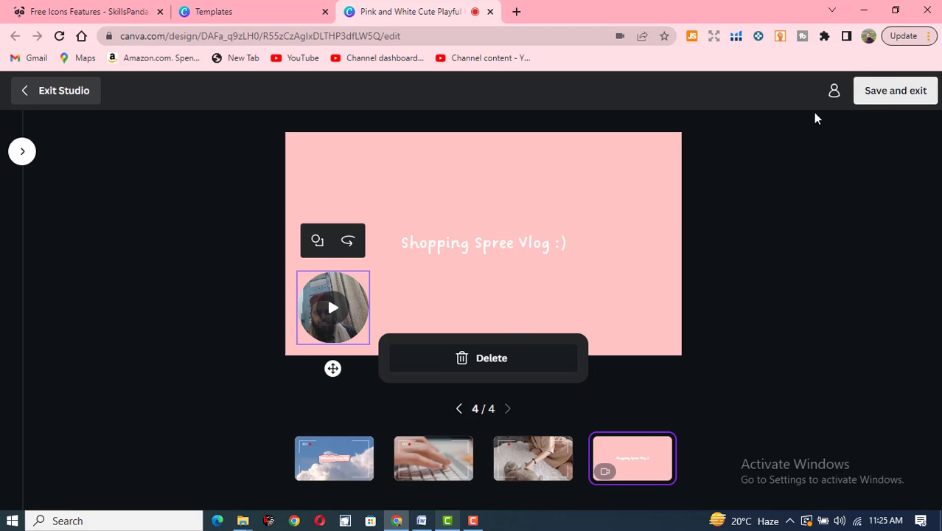
left_click(874, 95)
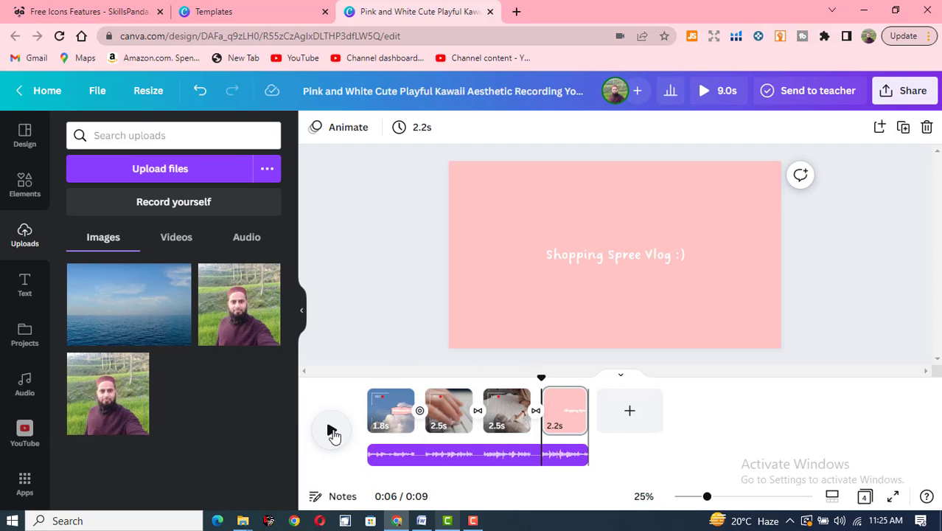
Play the whole video from the beginning to review it with the camera recording
left_click(334, 435)
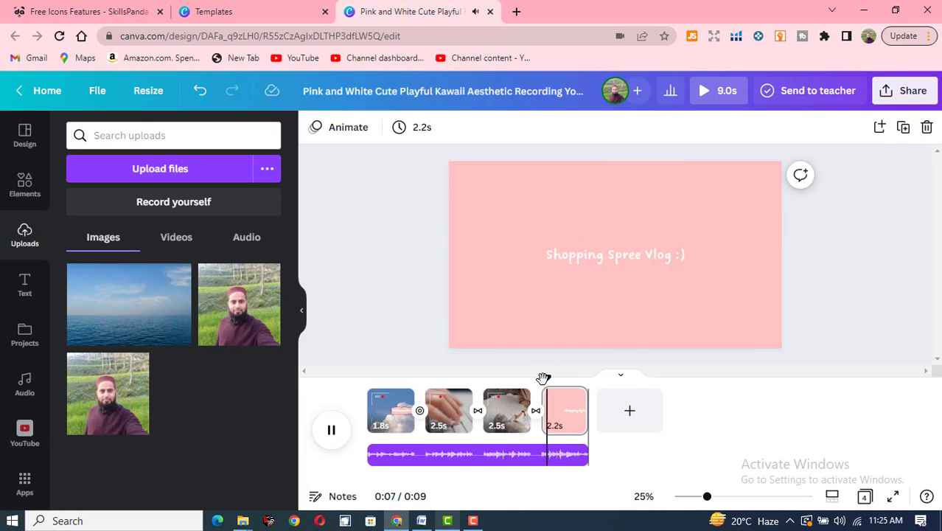
left_click_drag(543, 380, 368, 380)
left_click(331, 435)
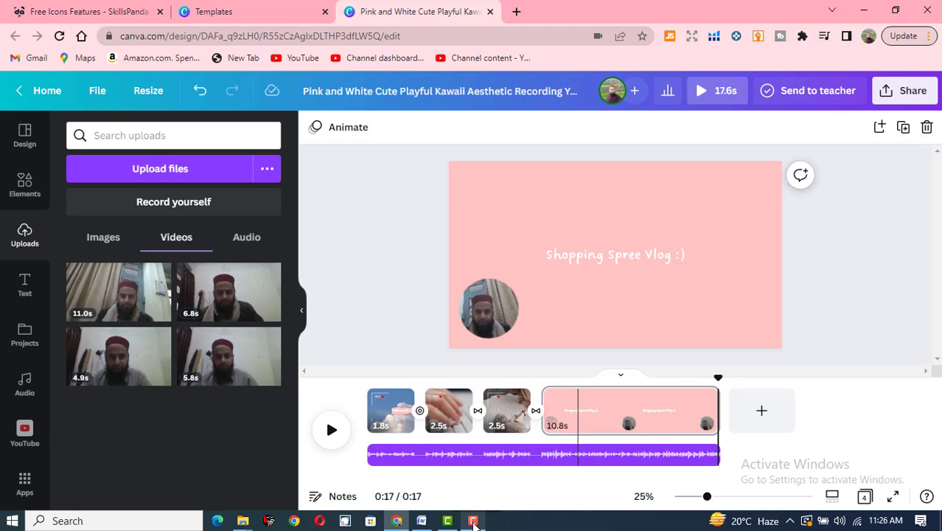
Close the video design and the template preview to return to the YouTube video templates
left_click(219, 9)
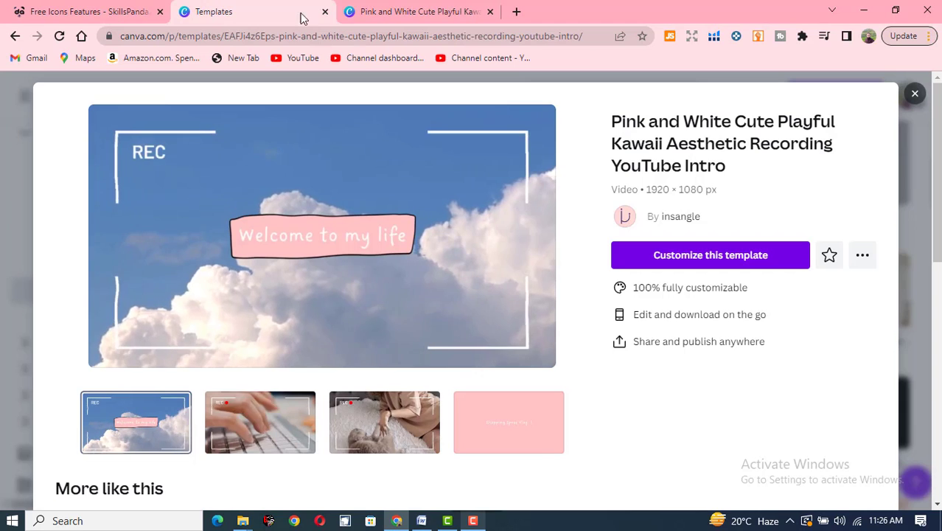
left_click(491, 12)
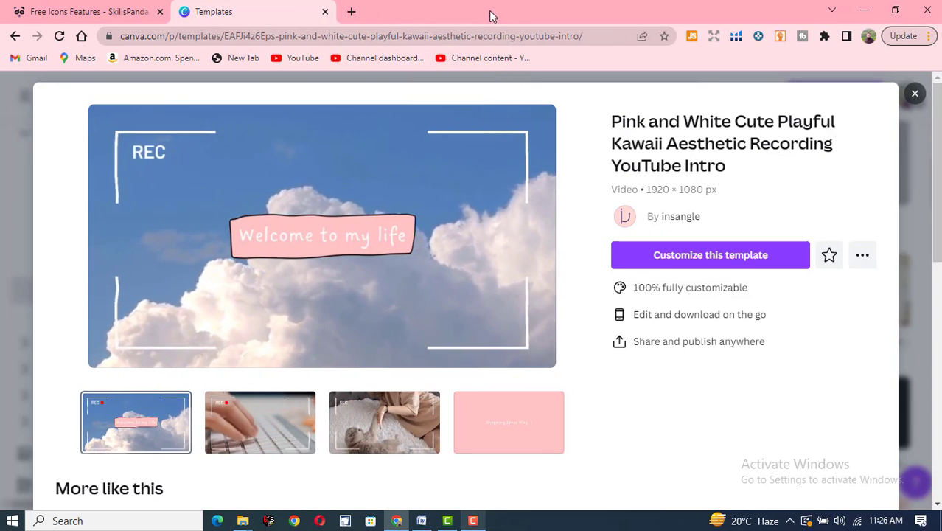
left_click(915, 93)
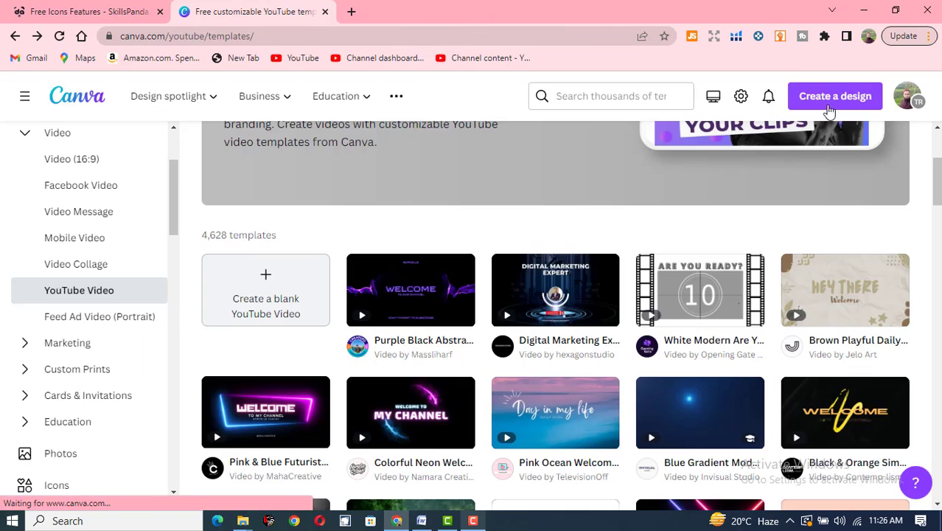
Open the Facebook Video template category and look through its first templates and the blank video option
scroll(69, 284, "up", 2)
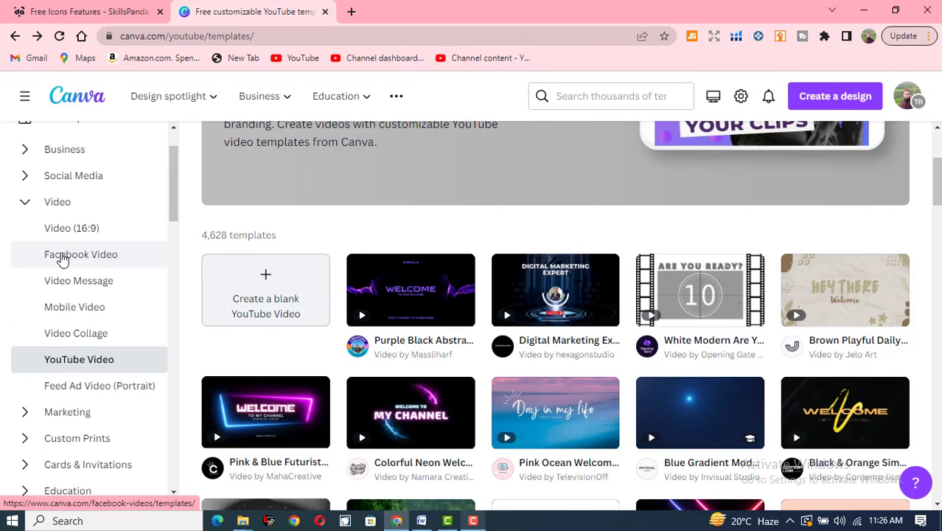
left_click(63, 259)
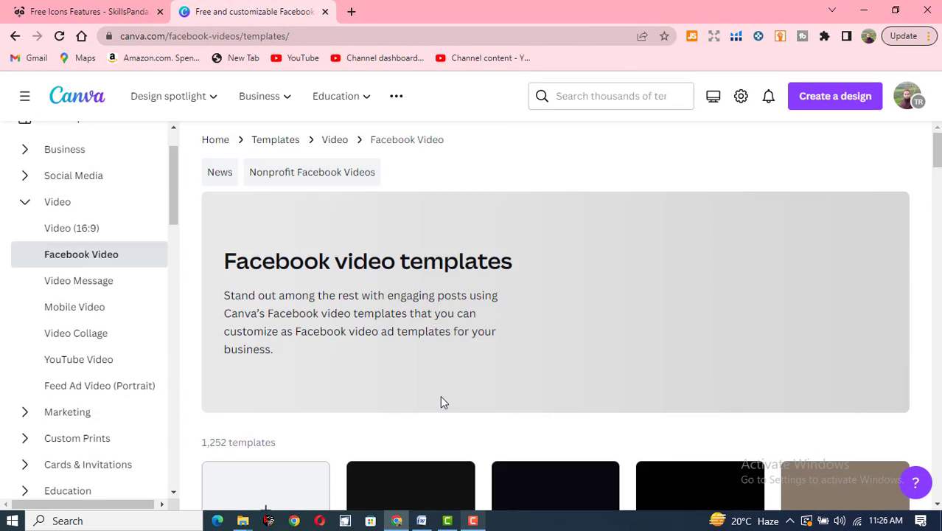
scroll(440, 400, "down", 5)
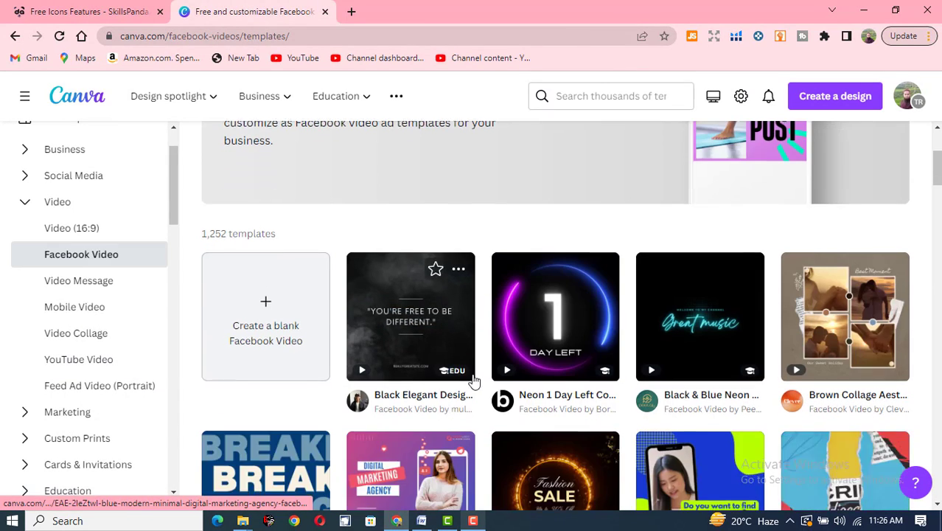
scroll(413, 350, "up", 1)
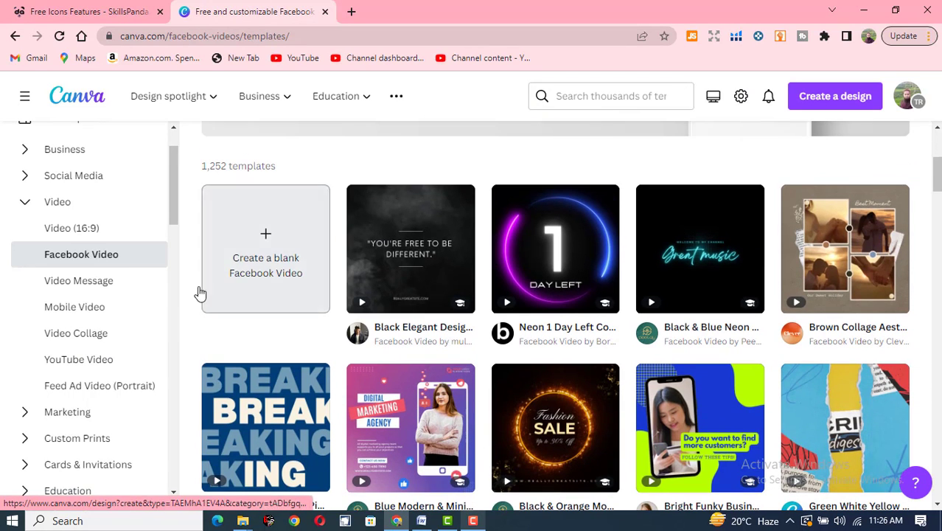
scroll(568, 287, "up", 1)
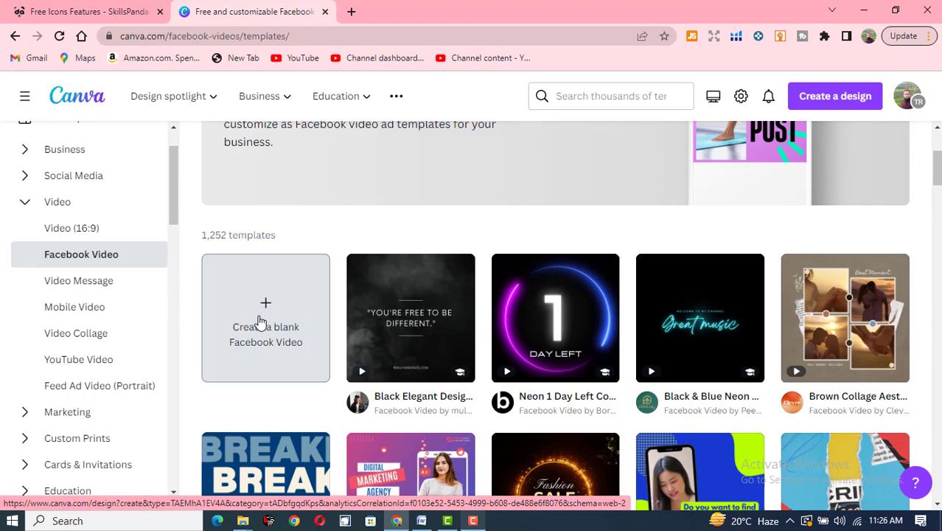
Open the Video Message template category and look through its greeting templates
left_click(92, 285)
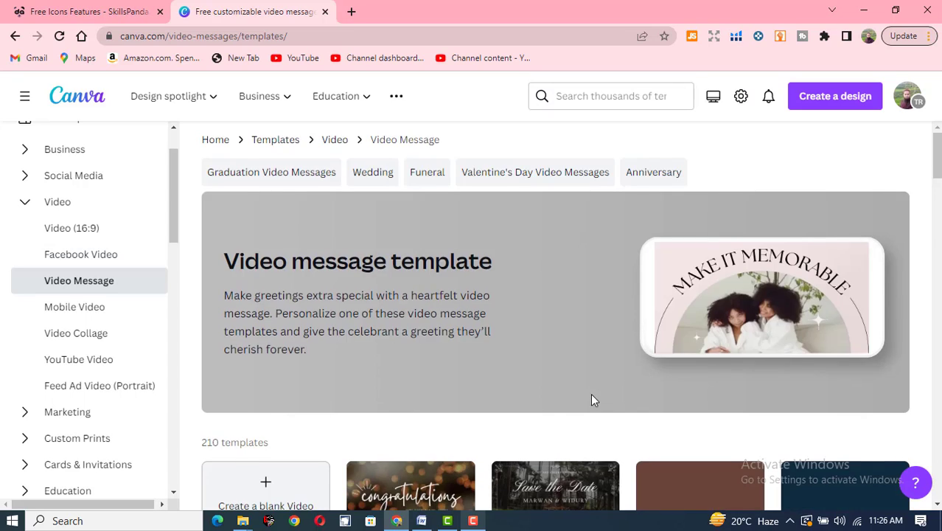
scroll(591, 394, "down", 3)
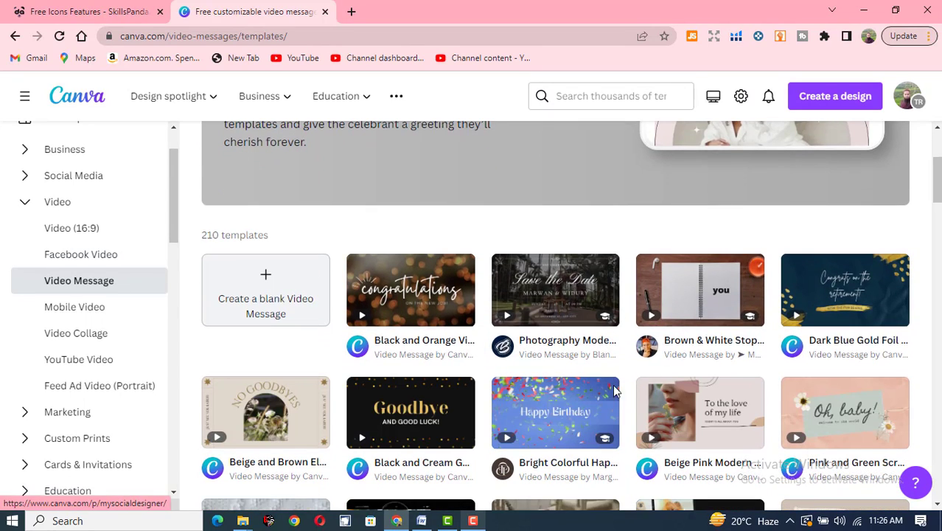
scroll(524, 365, "down", 5)
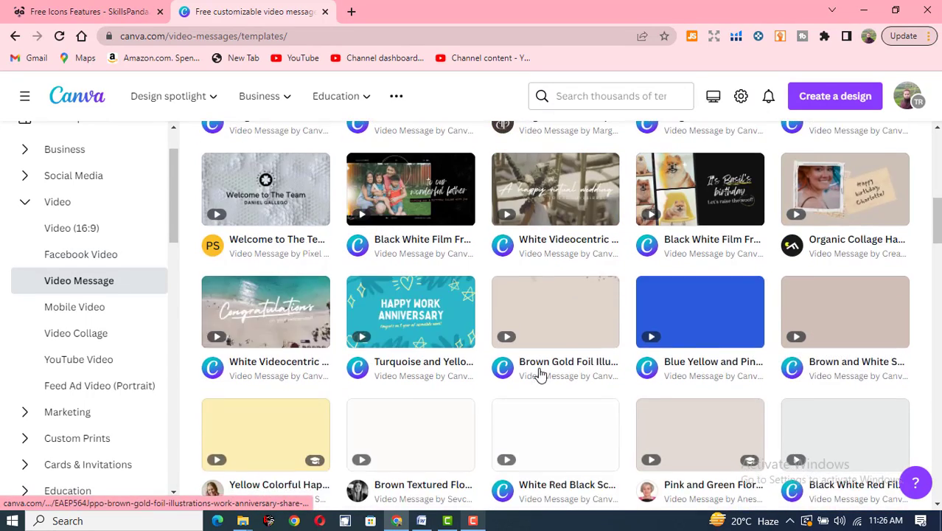
scroll(540, 374, "up", 4)
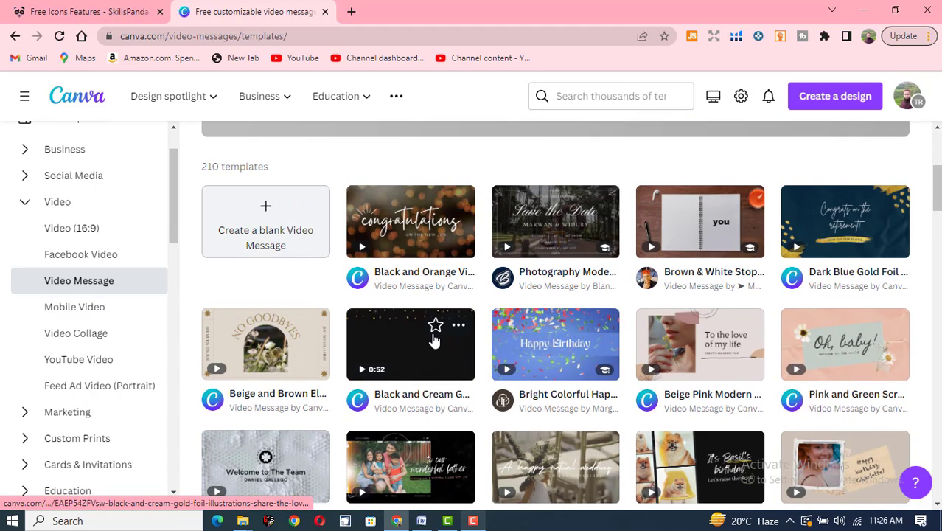
Open the Mobile Video template category and look through several rows of its portrait templates
left_click(75, 308)
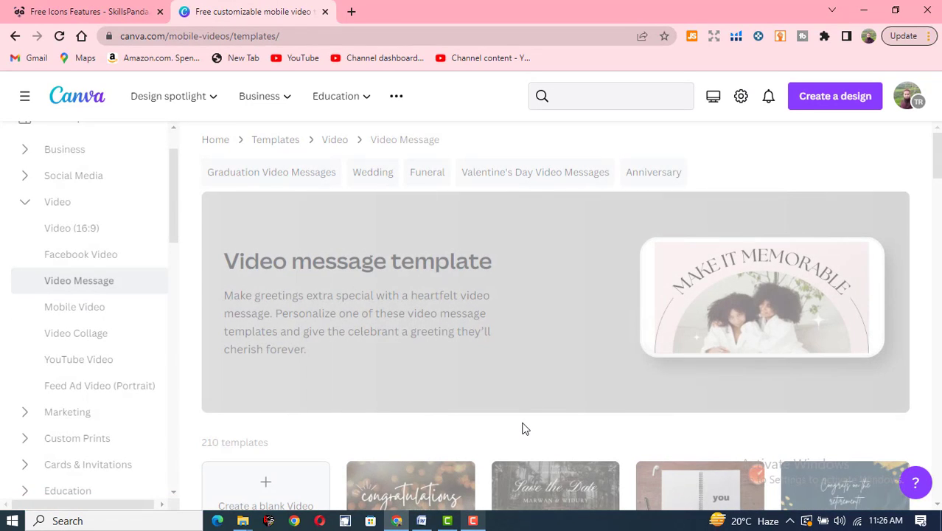
scroll(524, 427, "down", 3)
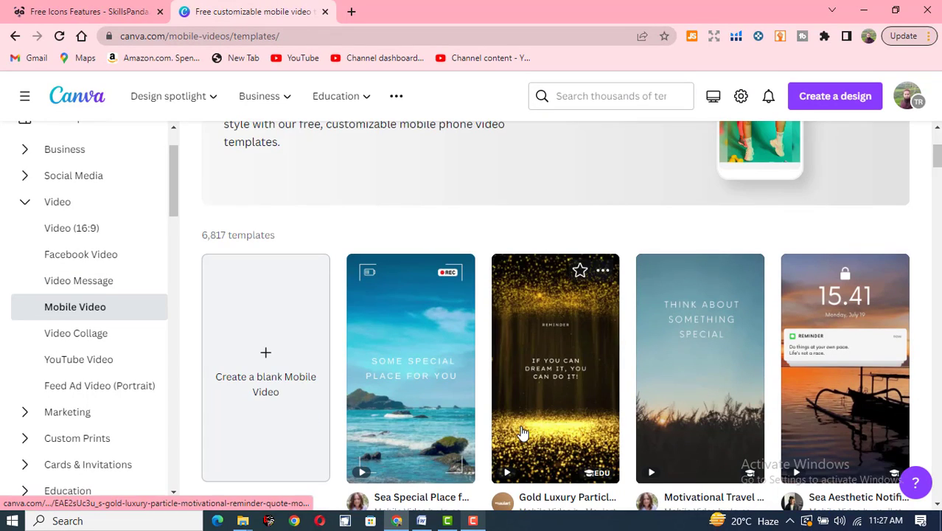
scroll(483, 422, "down", 2)
scroll(450, 383, "up", 1)
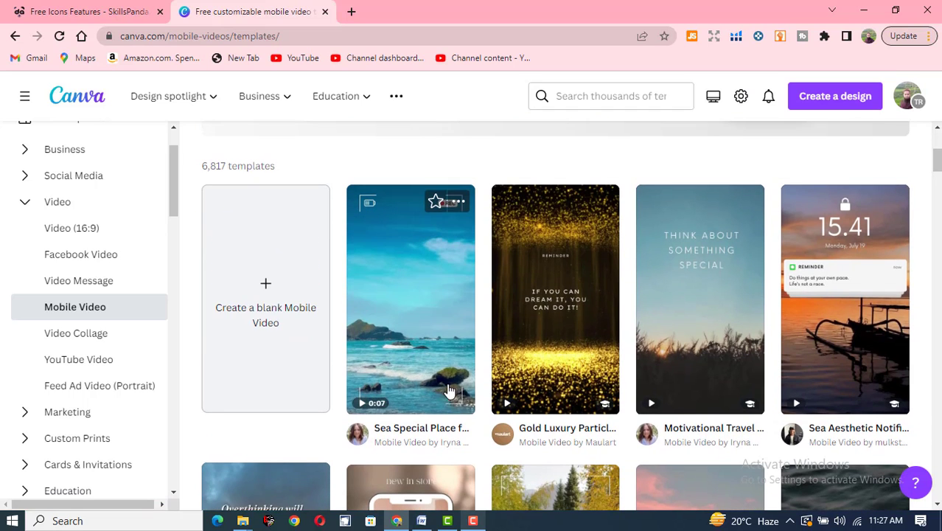
scroll(446, 378, "down", 4)
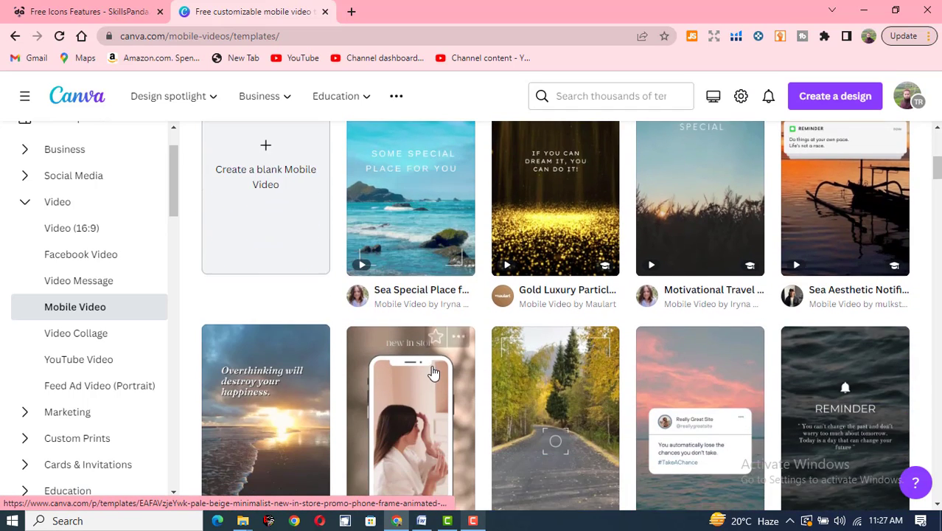
scroll(536, 407, "down", 2)
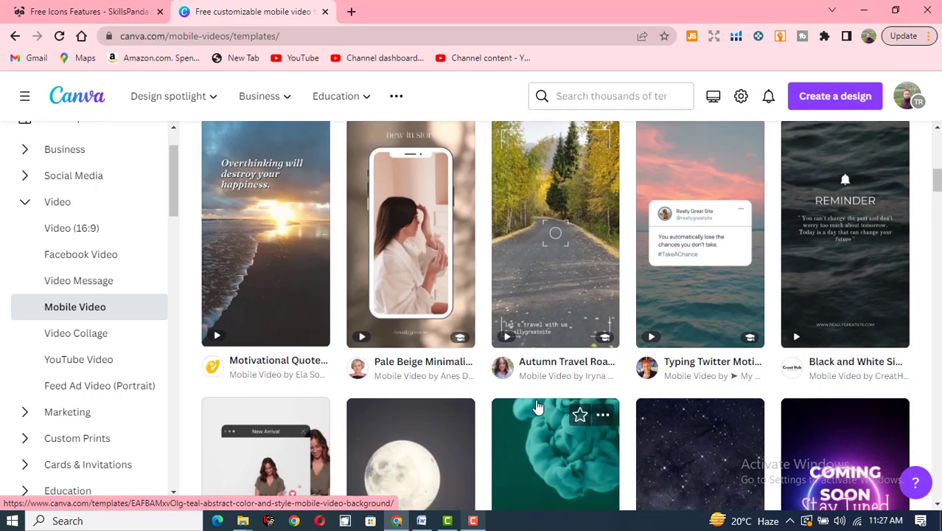
scroll(538, 406, "down", 1)
scroll(538, 406, "up", 1)
scroll(538, 406, "down", 5)
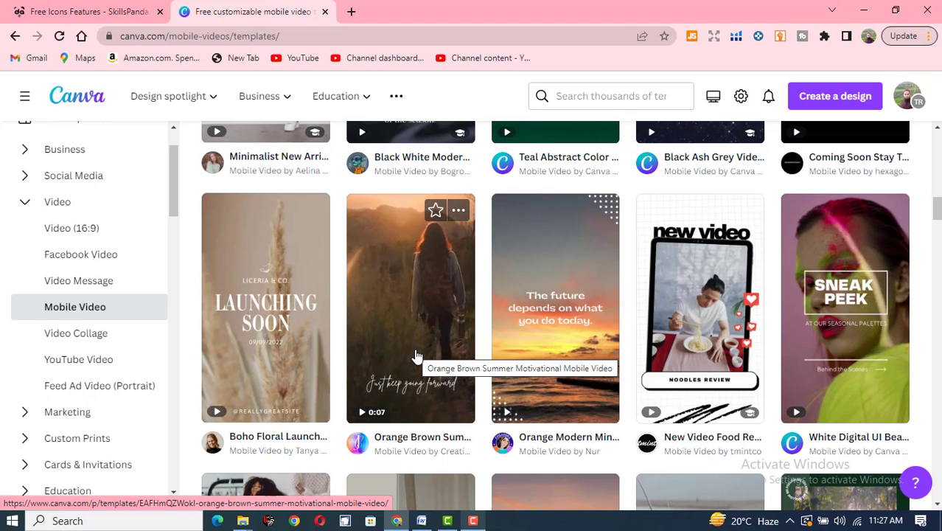
From the Video Collage templates, open the Beige Brown Scrapbook Moodboard Family Vacation Video Collage for customization
scroll(415, 358, "up", 10)
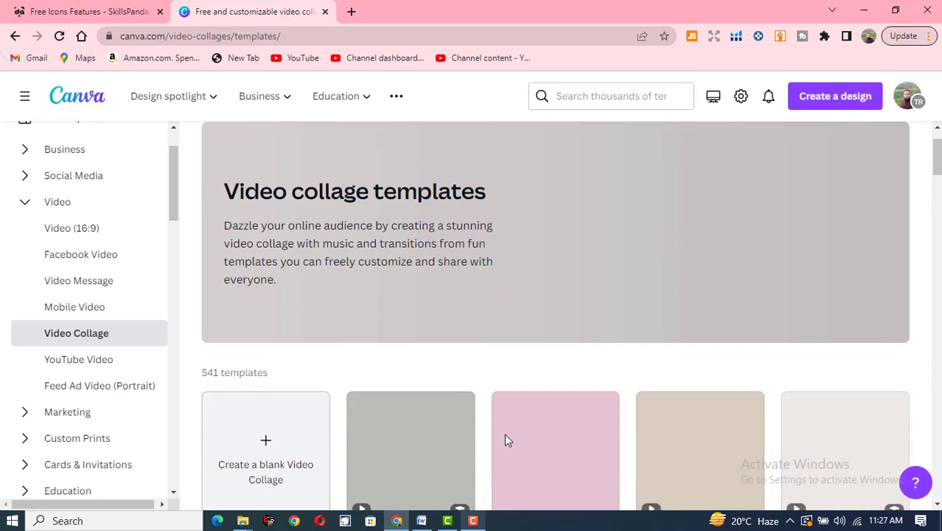
scroll(505, 440, "down", 2)
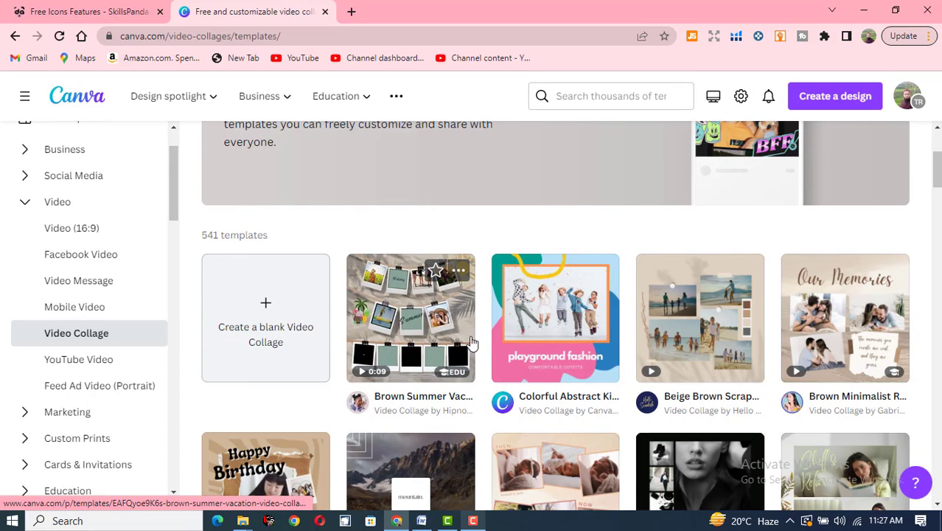
left_click(675, 347)
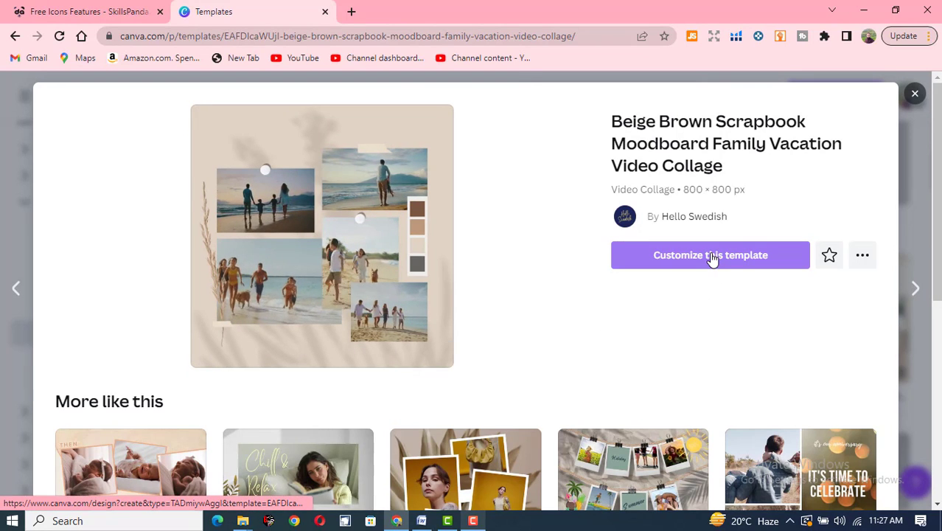
scroll(597, 424, "down", 3)
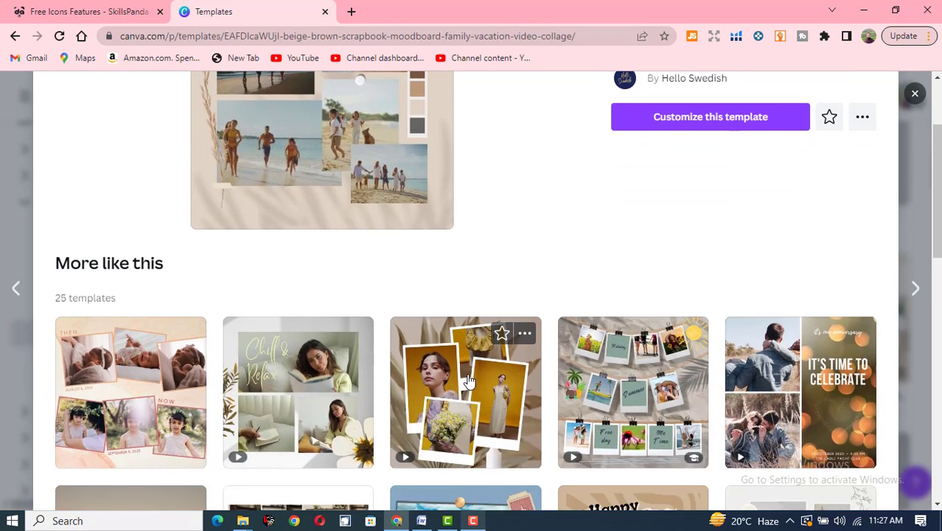
scroll(469, 381, "up", 3)
left_click(738, 261)
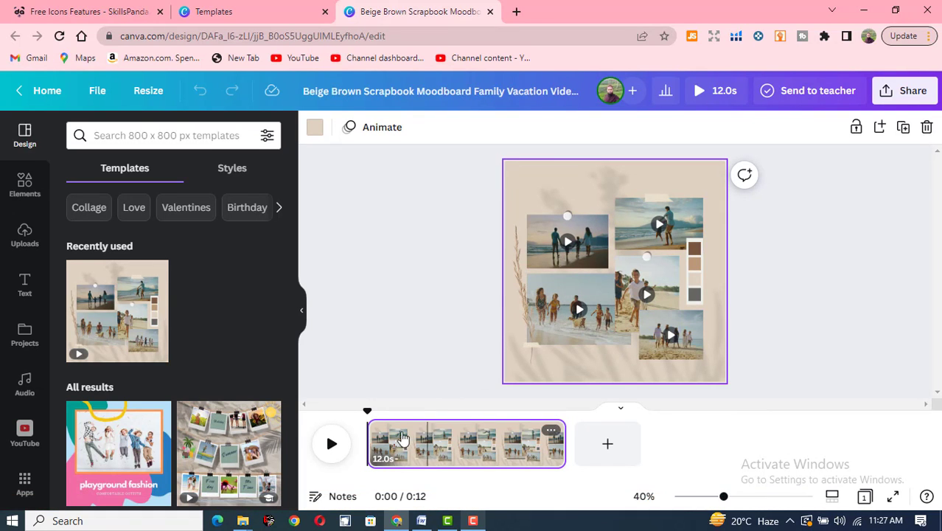
mouse_move(580, 310)
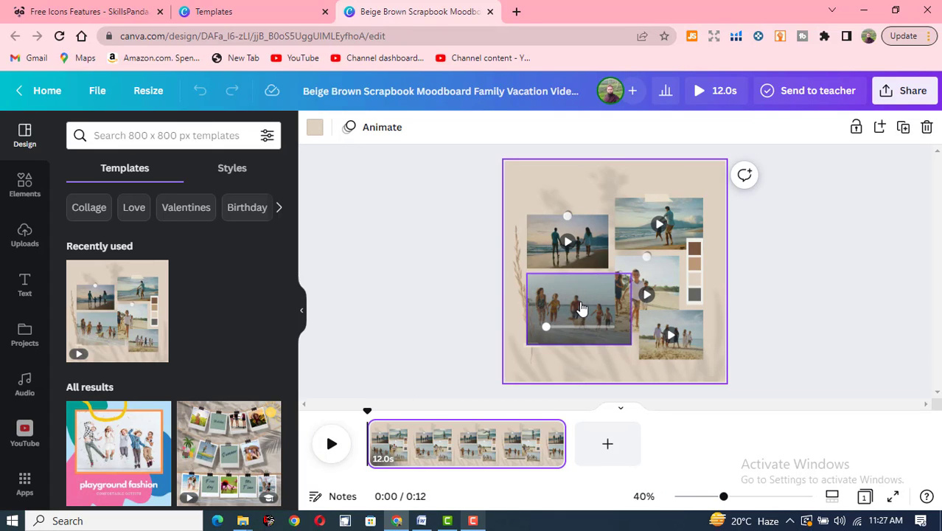
key("Delete")
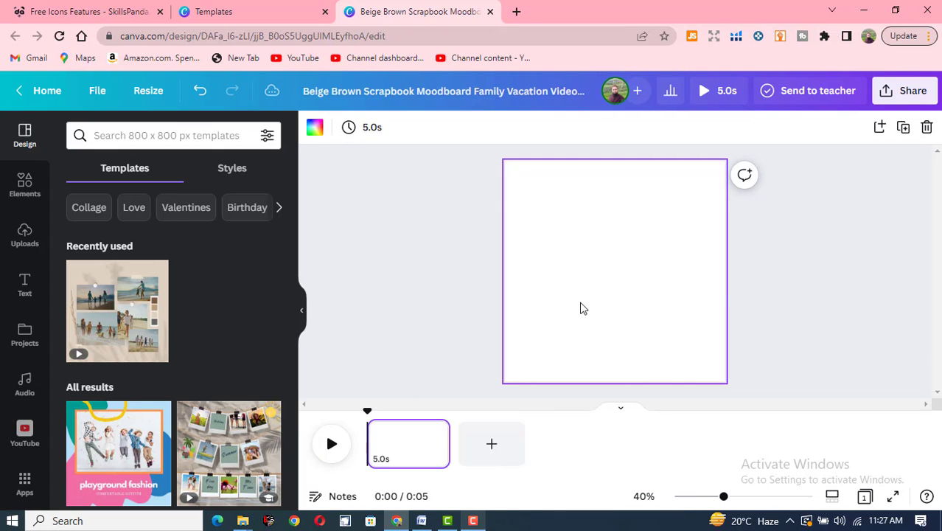
key("ctrl+z")
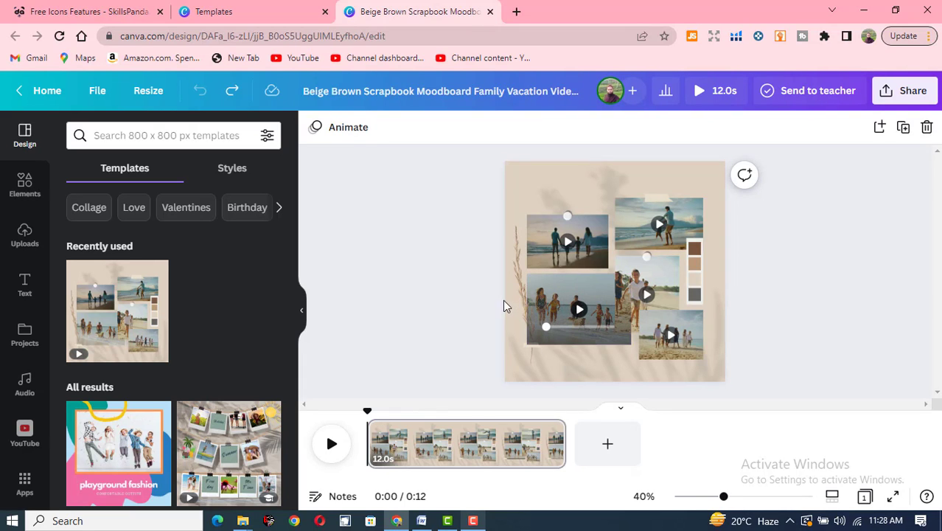
Replace the collage's lower-left video with the uploaded portrait photo and its lower-right video with the uploaded sea image
scroll(257, 417, "down", 10)
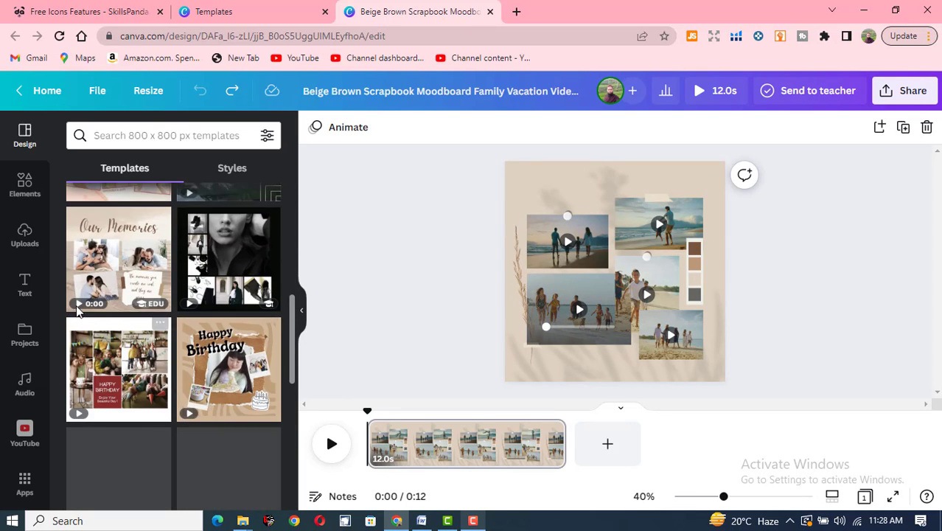
left_click(36, 240)
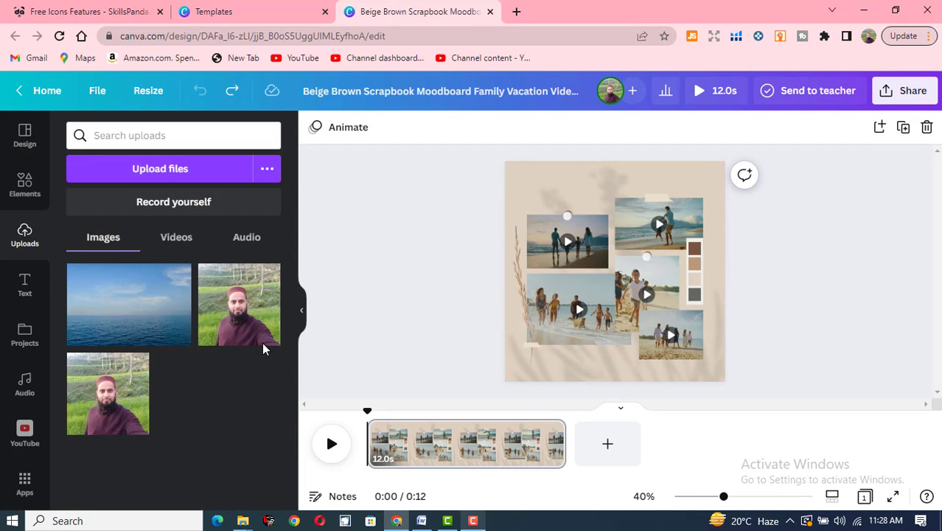
left_click_drag(246, 331, 573, 328)
left_click_drag(177, 317, 168, 315)
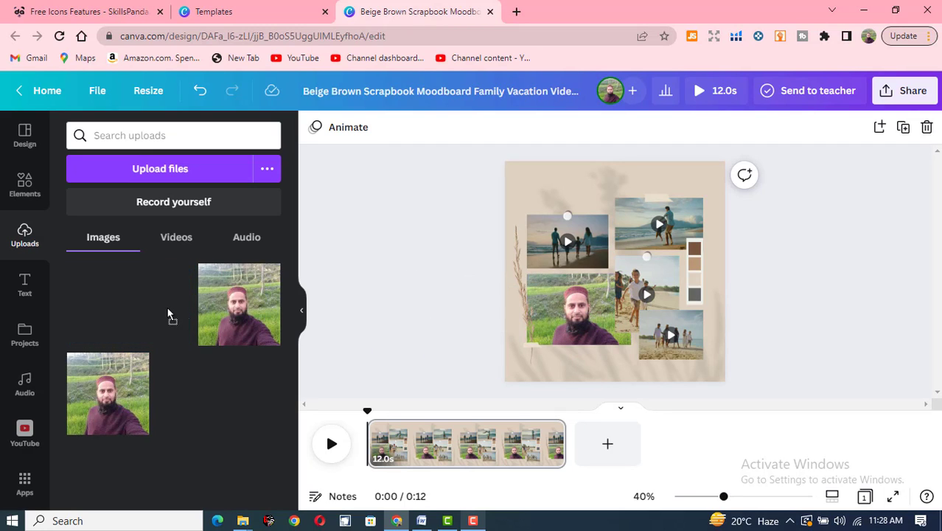
left_click_drag(521, 343, 658, 341)
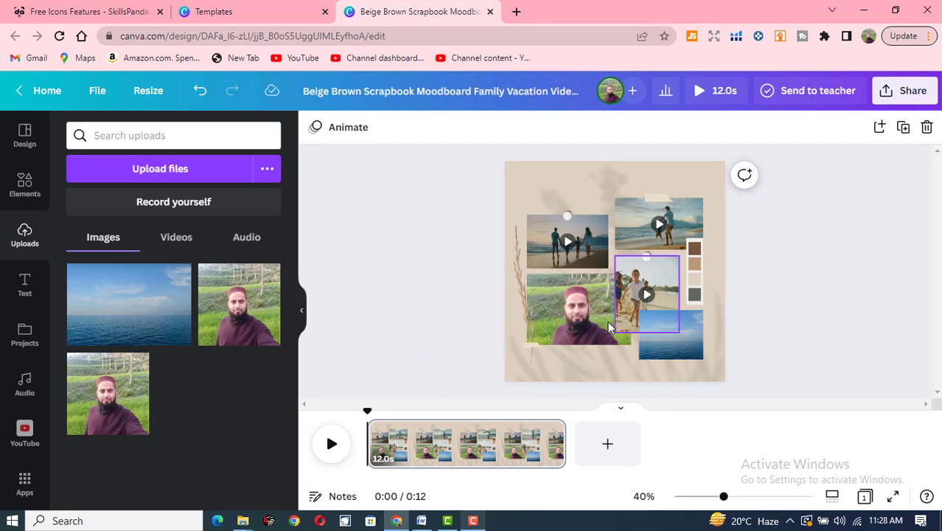
Play the collage to review it with the replaced images, and close the design and its template preview
left_click(332, 443)
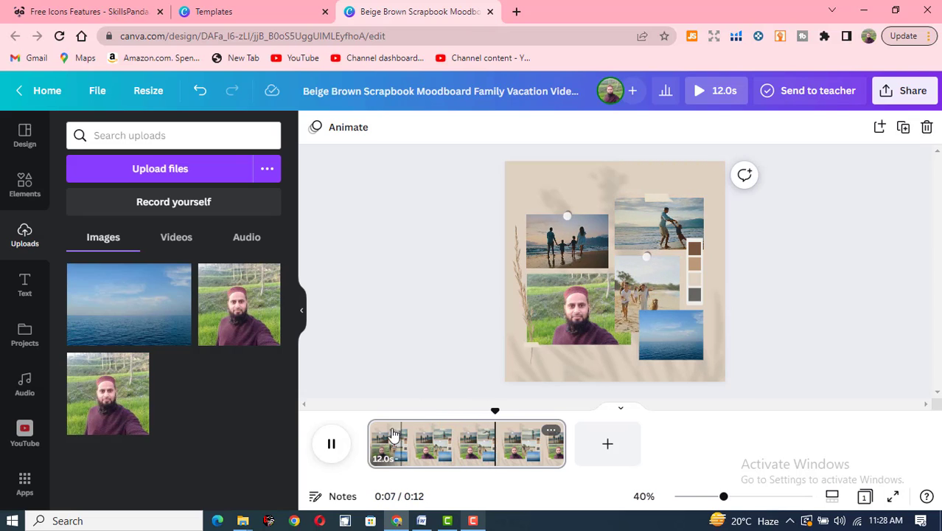
left_click(330, 446)
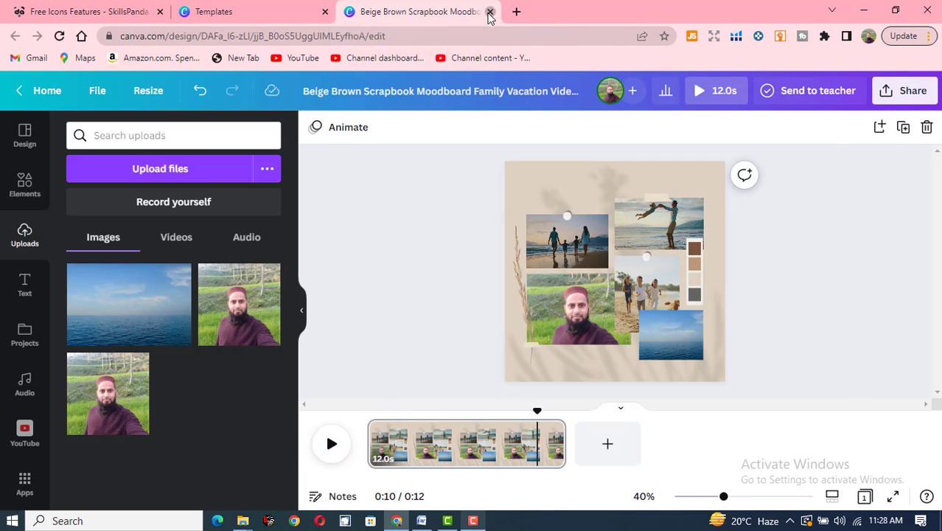
left_click(490, 12)
left_click(914, 93)
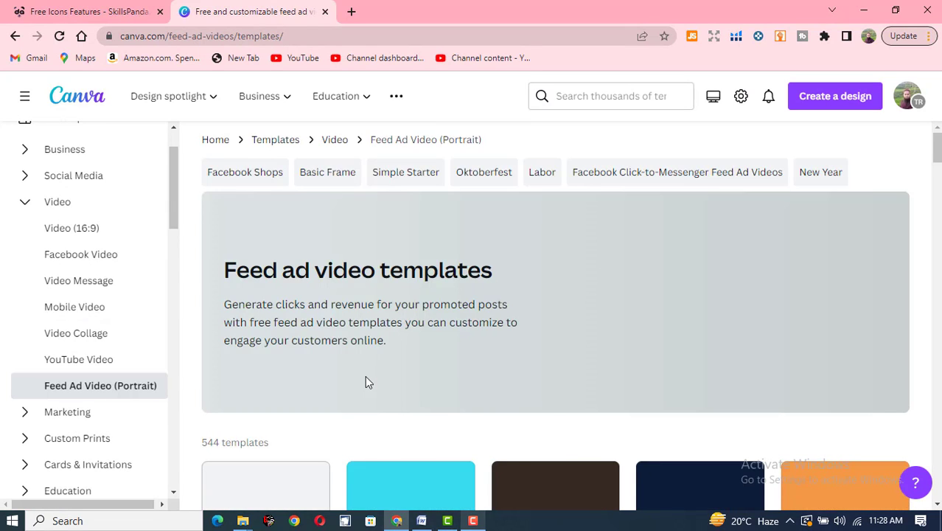
Look through the Feed Ad Video (Portrait) templates and open the preview of Dark Forest Travel Video Feed Ad
scroll(367, 381, "down", 3)
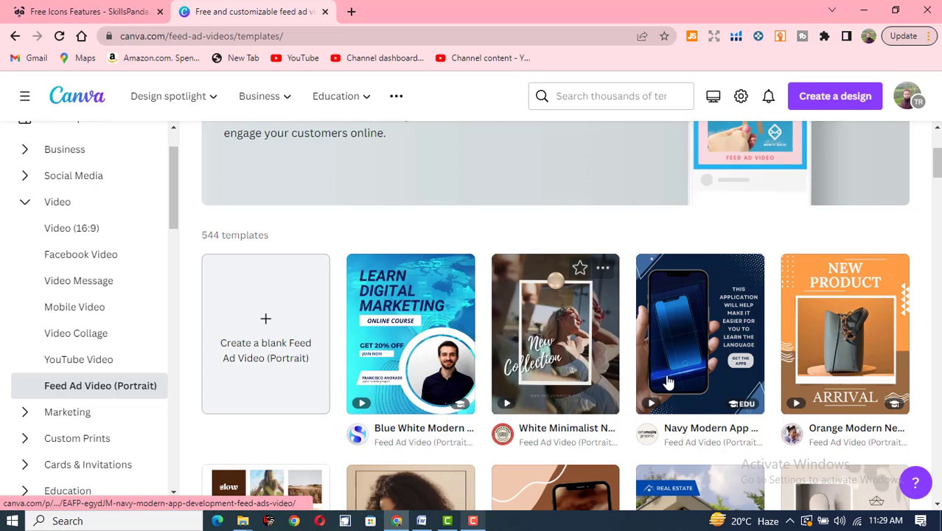
scroll(560, 369, "down", 2)
scroll(425, 398, "down", 2)
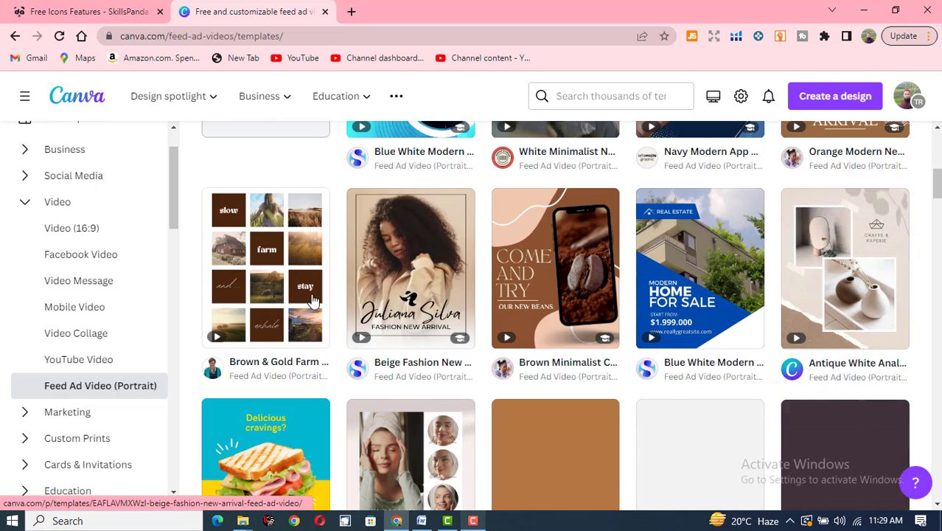
scroll(442, 402, "down", 2)
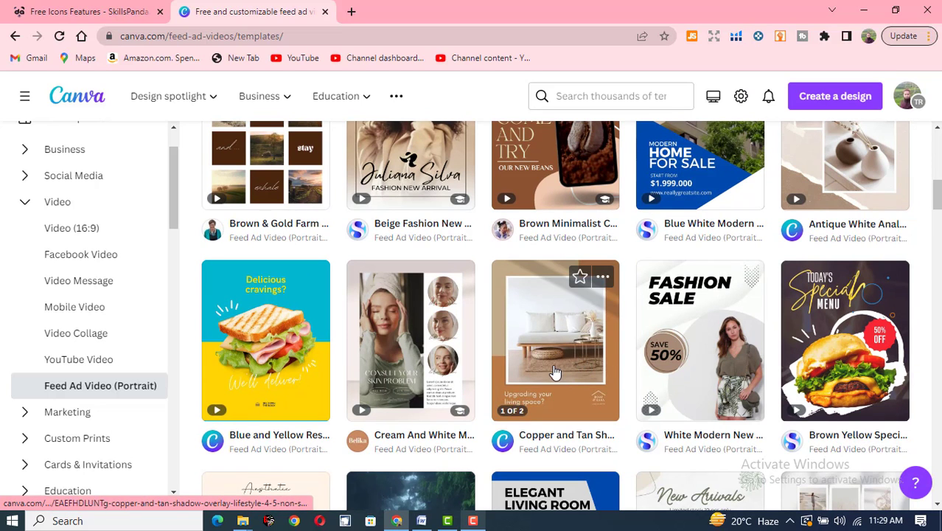
scroll(555, 372, "down", 3)
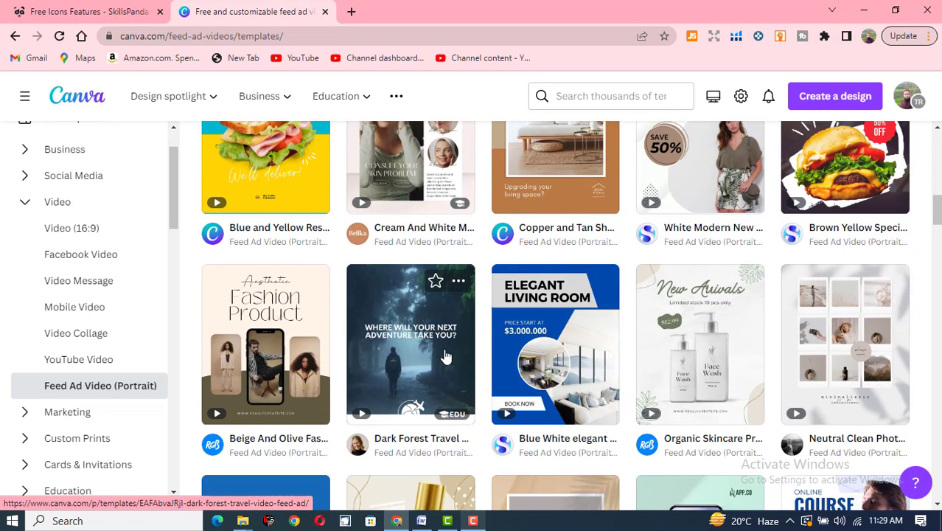
left_click(443, 356)
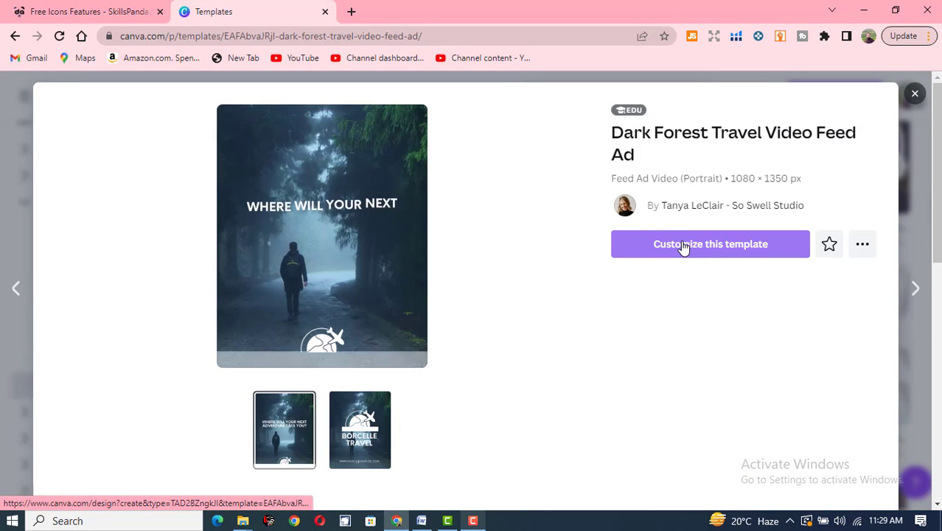
Open the Dark Forest Travel Video Feed Ad template for customization and play it through
left_click(656, 246)
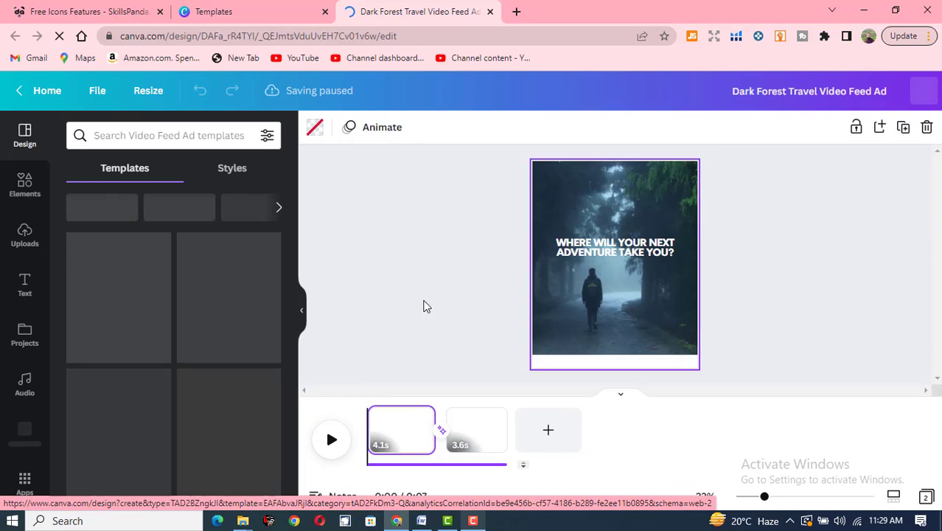
left_click(331, 443)
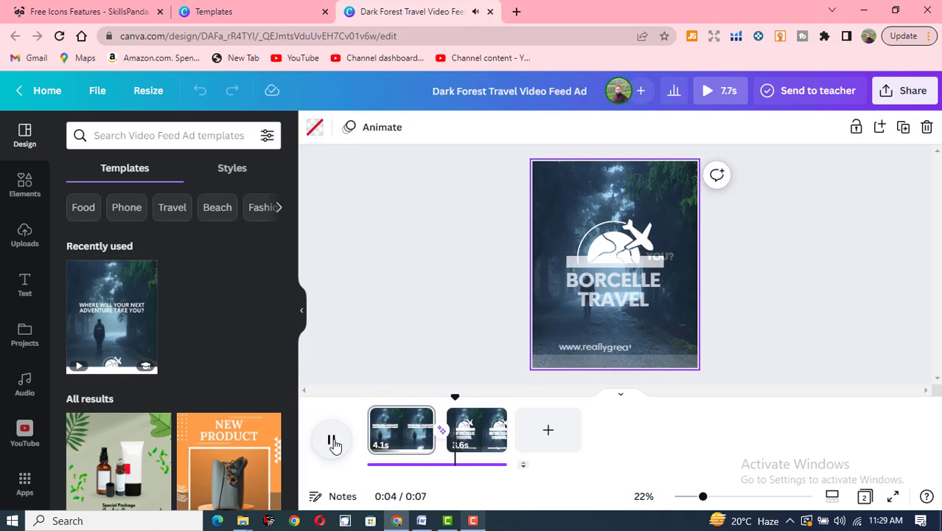
Check the second page's globe-and-airplane graphic and background video as selectable elements, and return the playhead to the start on the first page
left_click(608, 285)
left_click(618, 252)
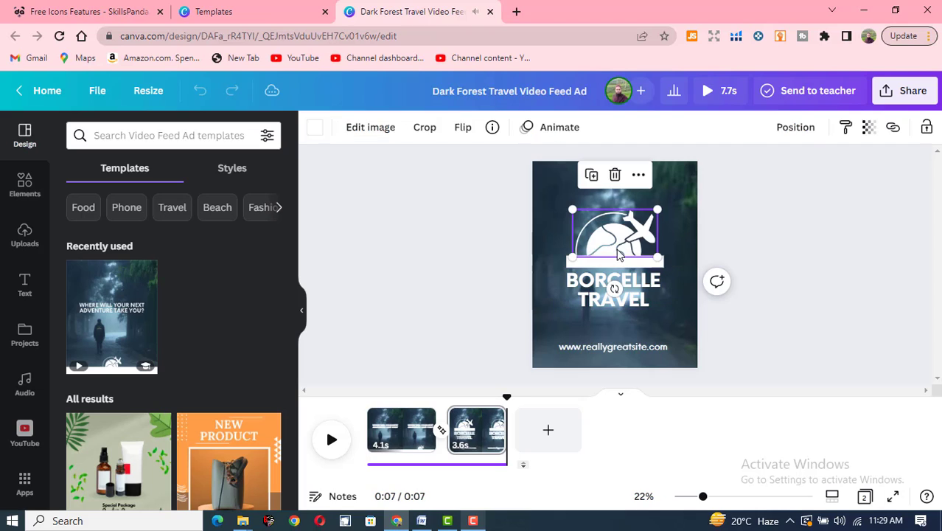
left_click(673, 321)
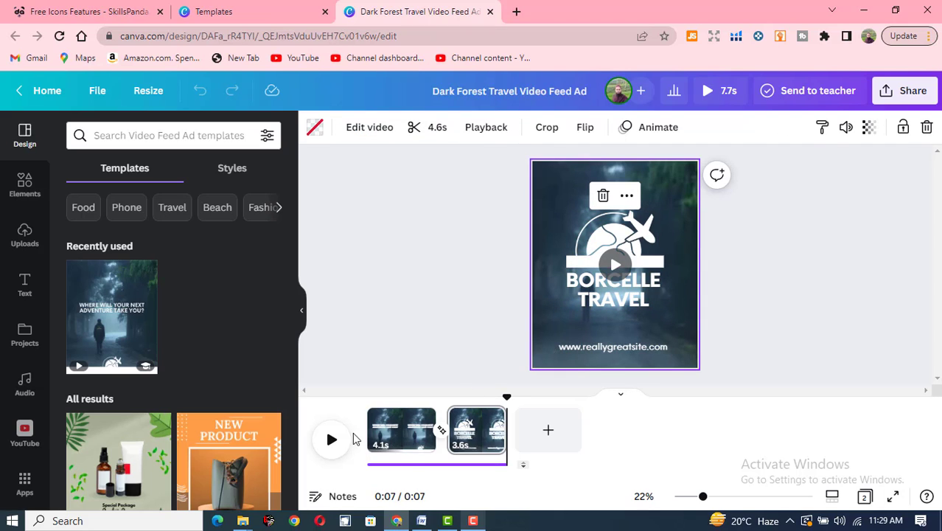
left_click_drag(491, 398, 345, 398)
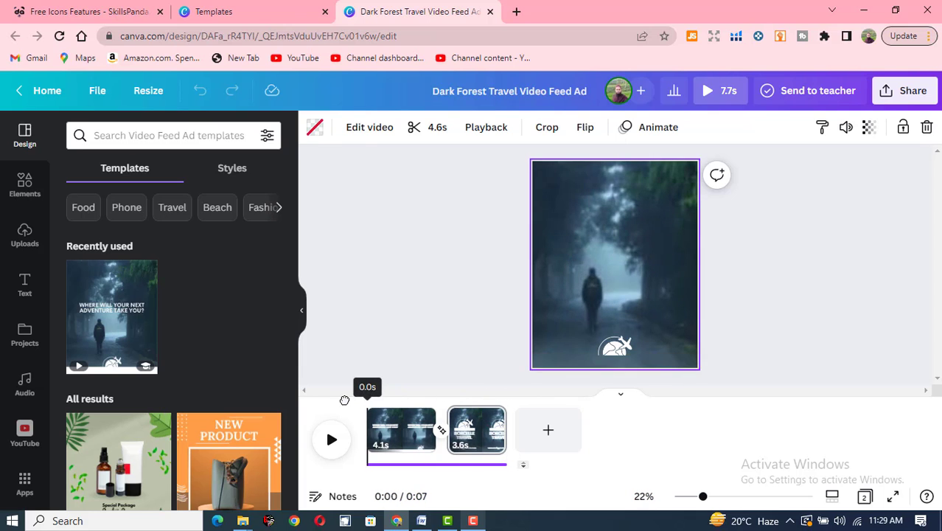
left_click(398, 433)
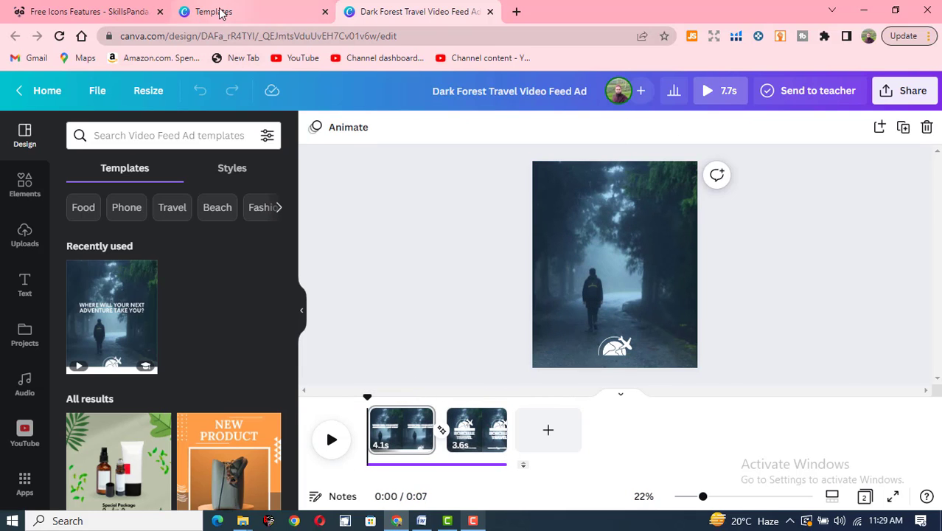
Go back to the Feed Ad Video (Portrait) templates, close the Dark Forest template preview, and look over the list of video categories
left_click(221, 13)
left_click(914, 96)
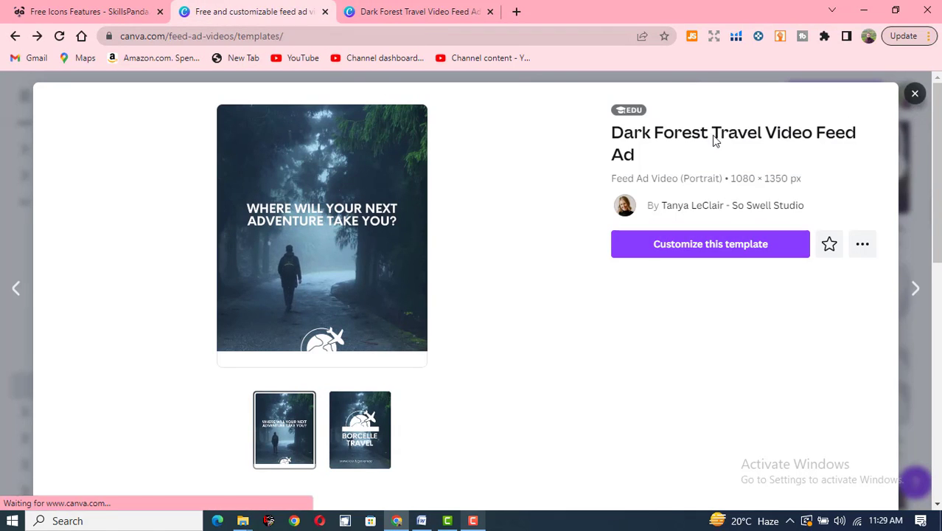
scroll(105, 354, "down", 1)
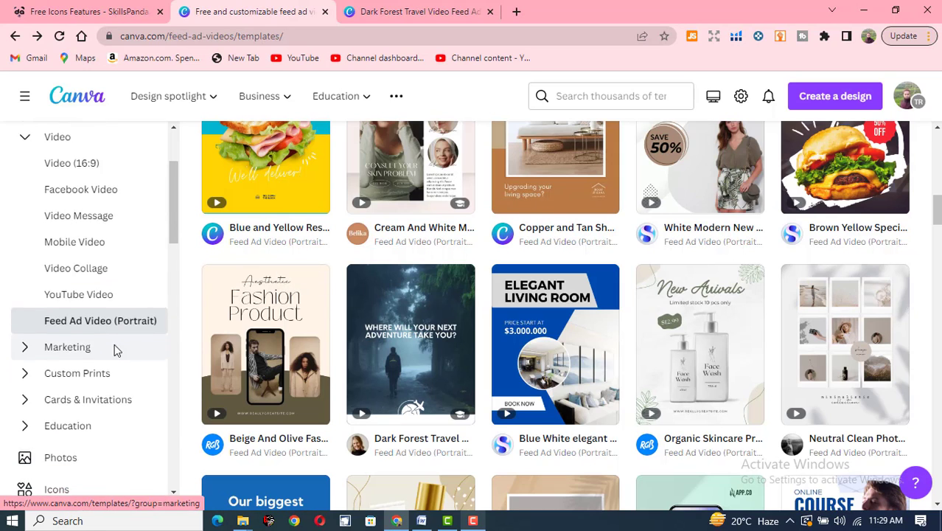
scroll(107, 339, "up", 2)
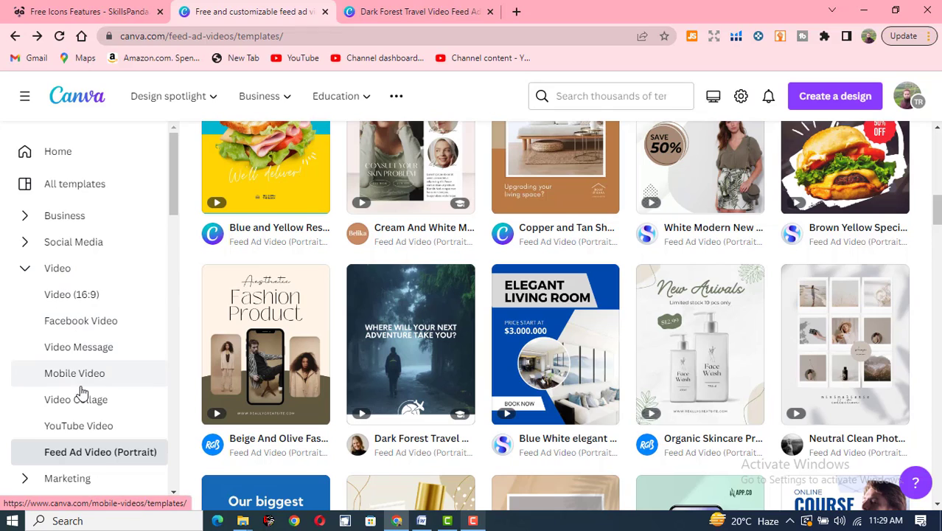
scroll(81, 391, "down", 2)
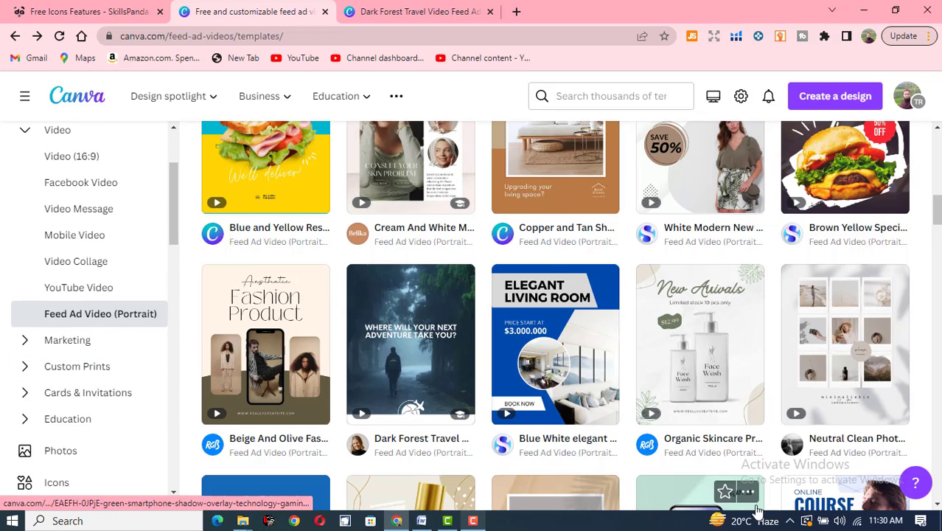